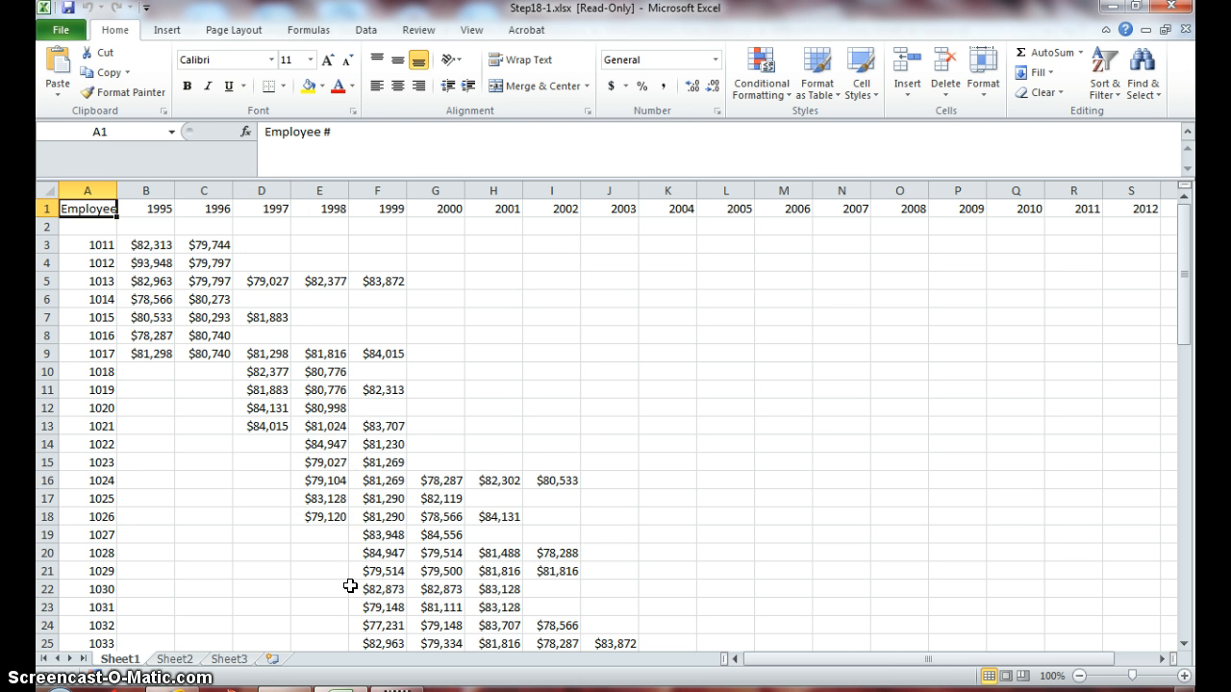
- Save a copy of the read-only workbook under the file name payroll1 in the Lesson 18 folder
click(62, 30)
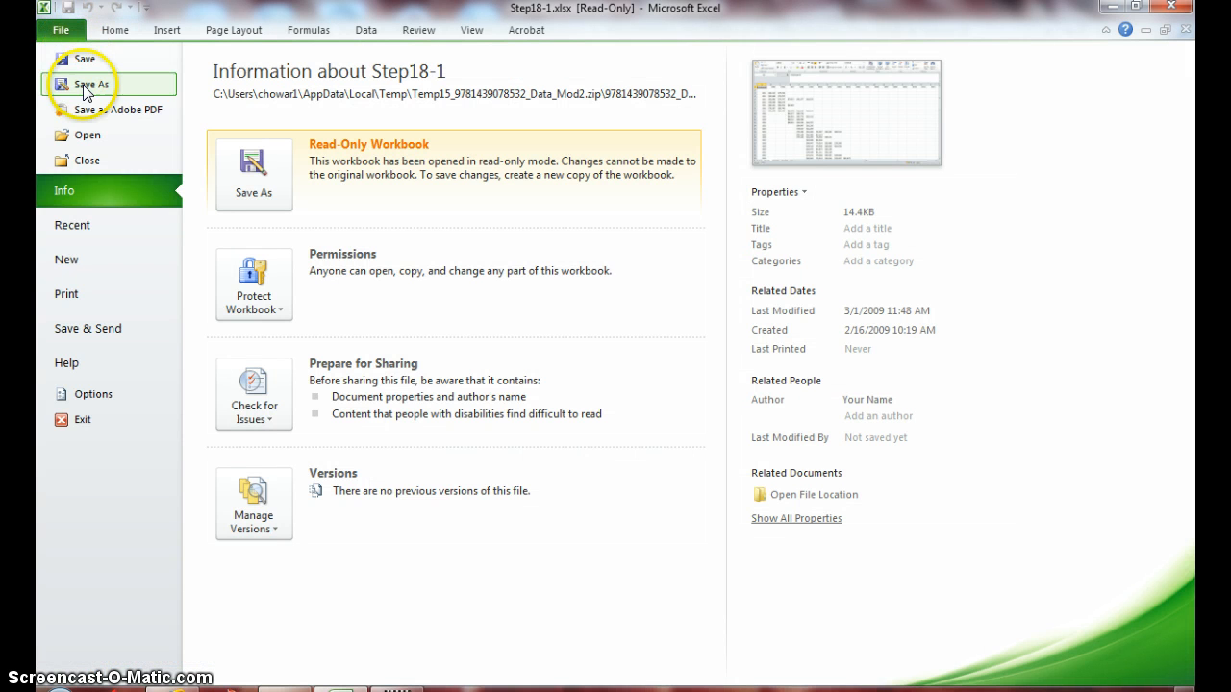
click(85, 86)
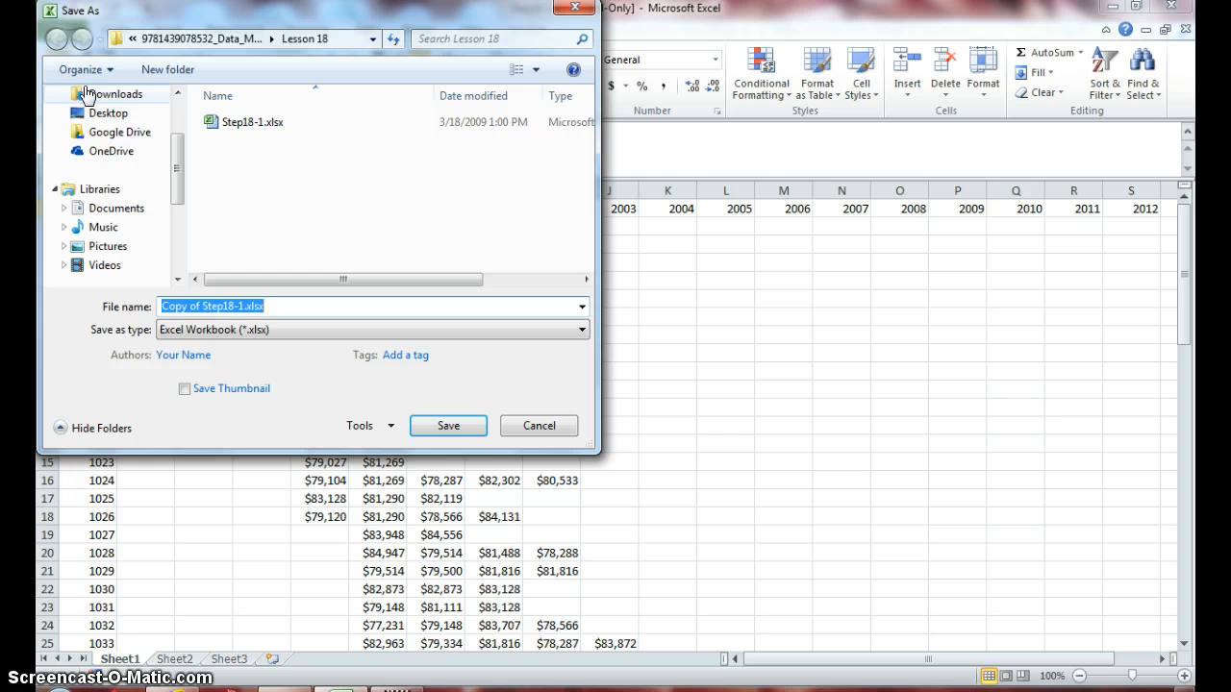
text(pay)
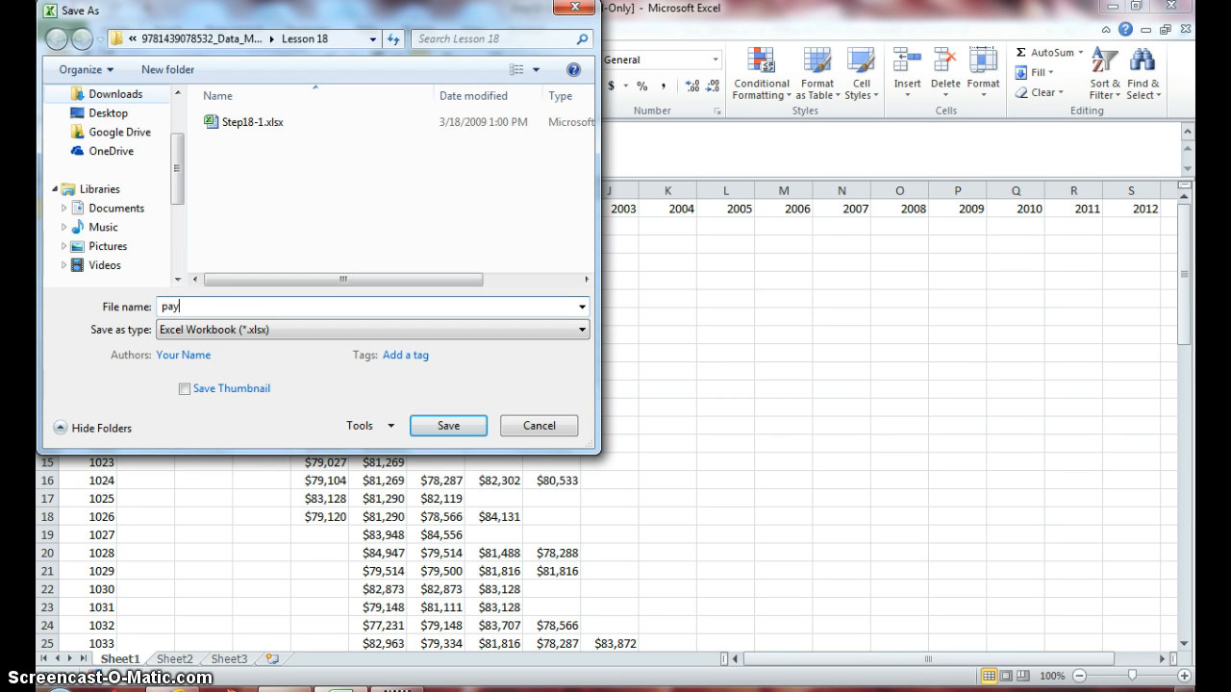
text(roll1)
key(Return)
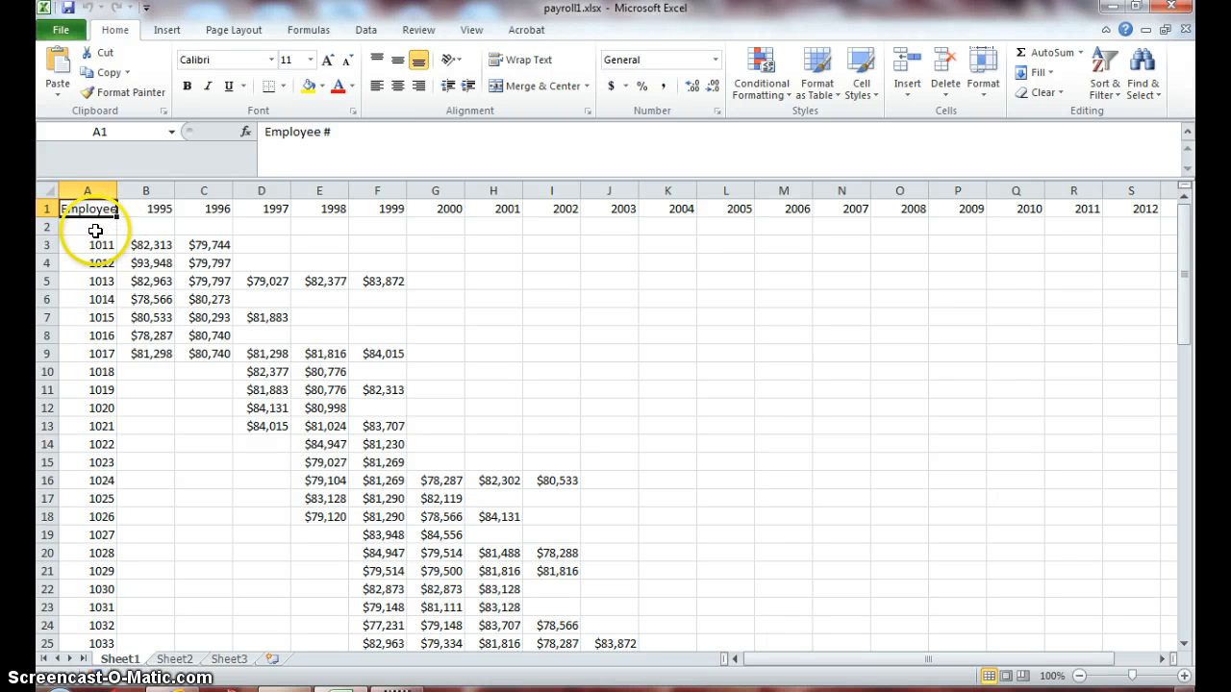
- Review the year headings across row 1, starting from 1995
key(Right)
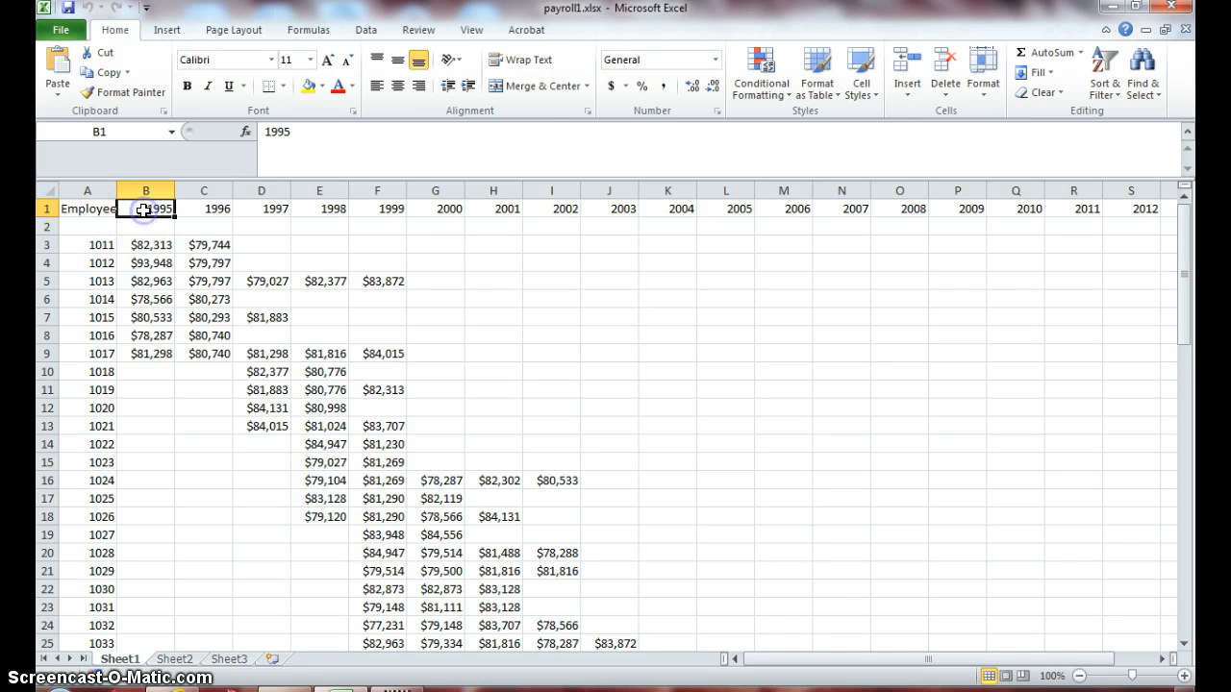
key(Right)
key(Right)
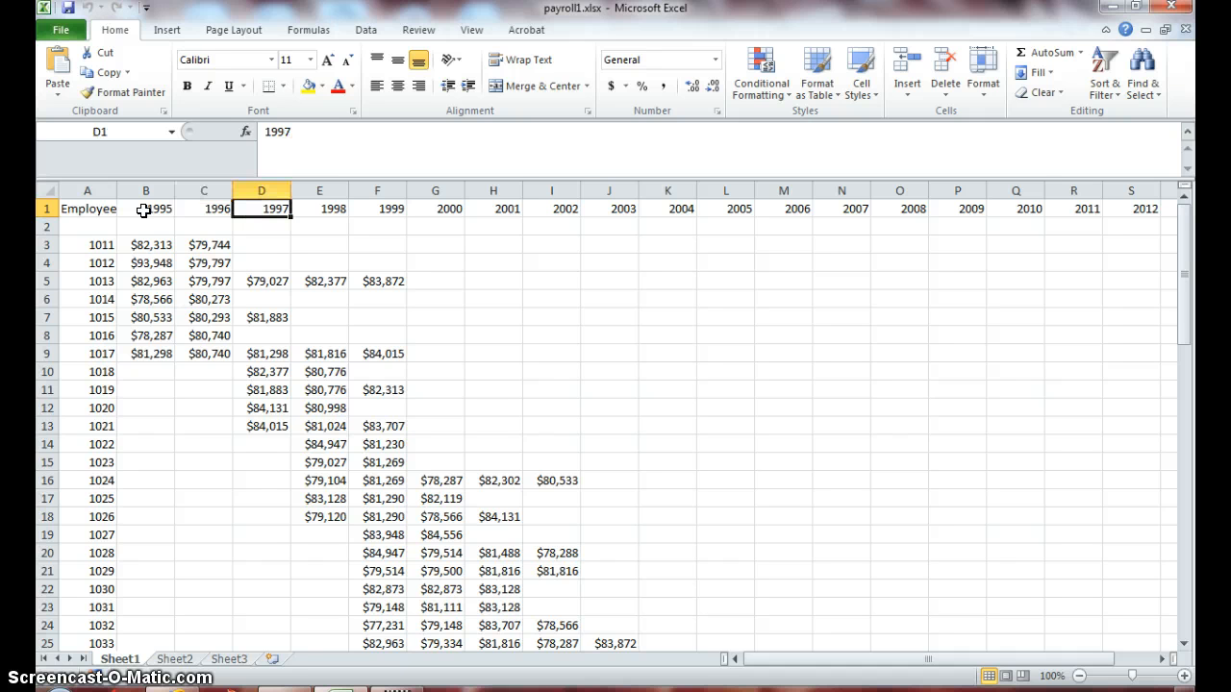
key(Right)
key(Right)
key(Right)
key(Right)
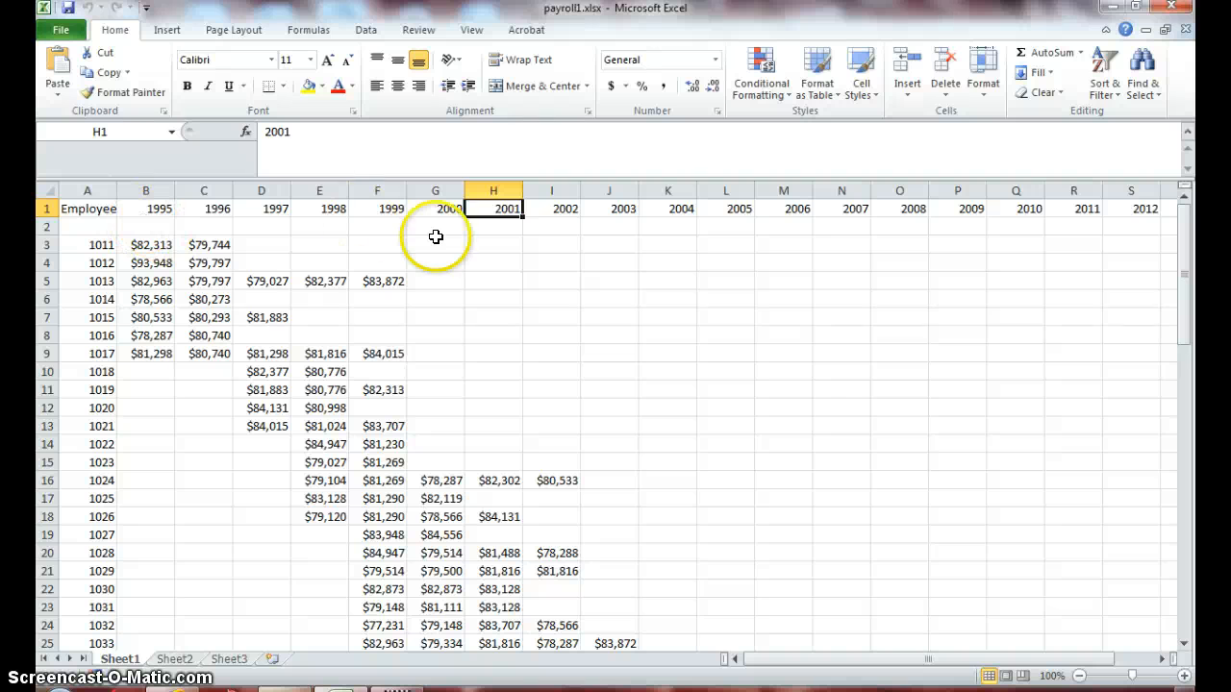
- Examine the employee numbers in column A, the heading row and the salary entries in row 5
click(87, 191)
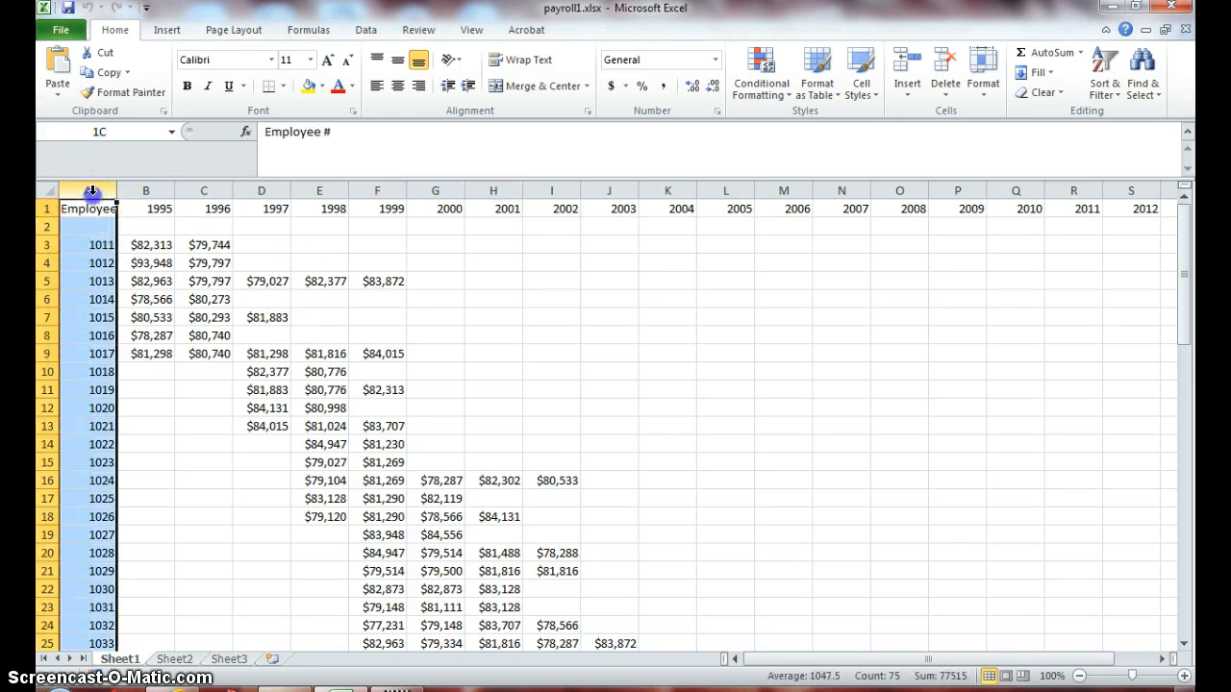
click(91, 244)
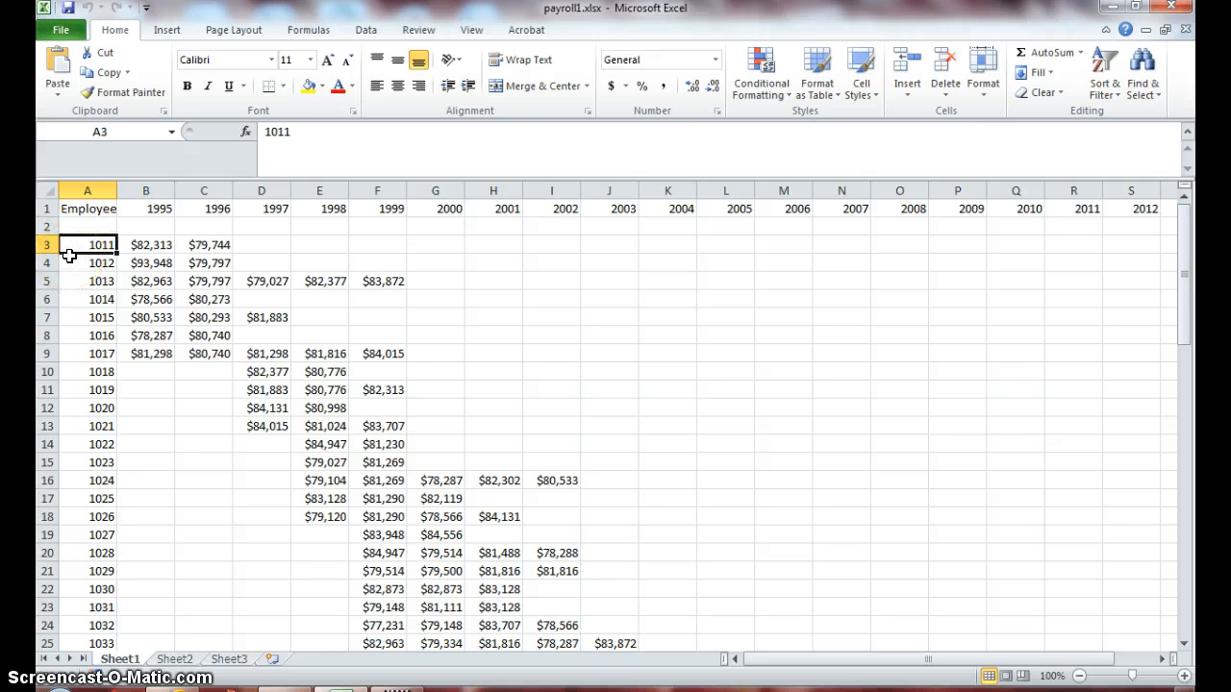
key(Down)
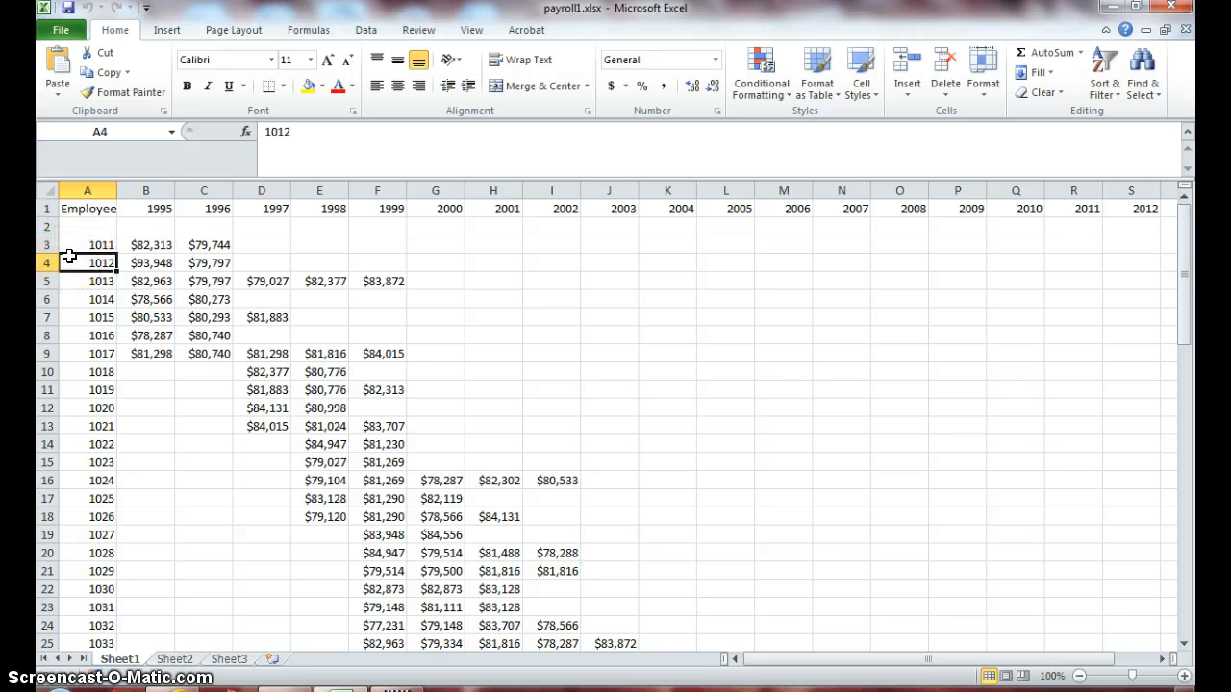
key(Down)
key(Down)
key(Down)
key(Down)
key(Down)
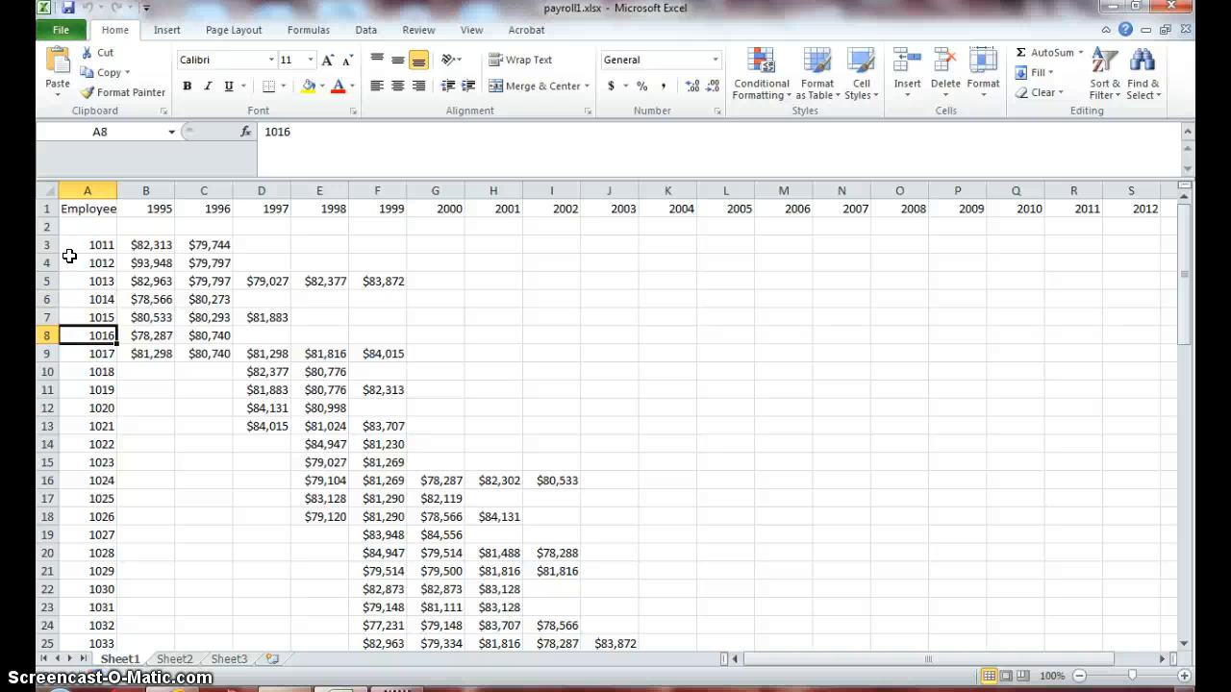
click(88, 191)
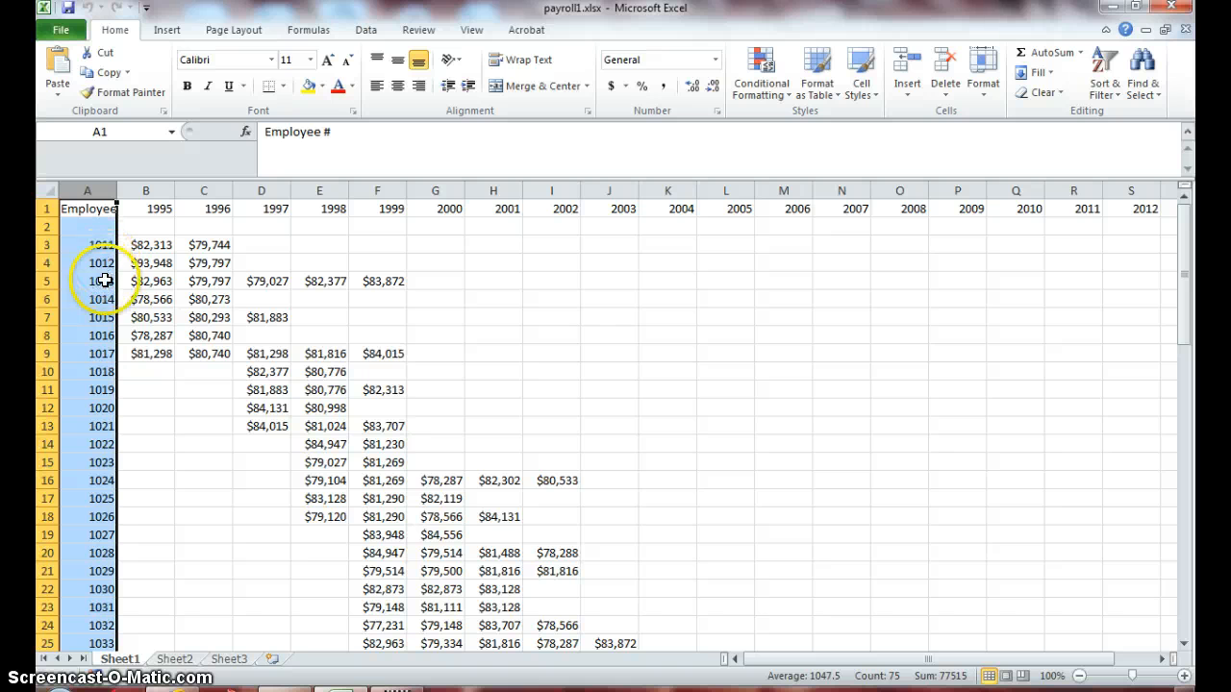
click(44, 209)
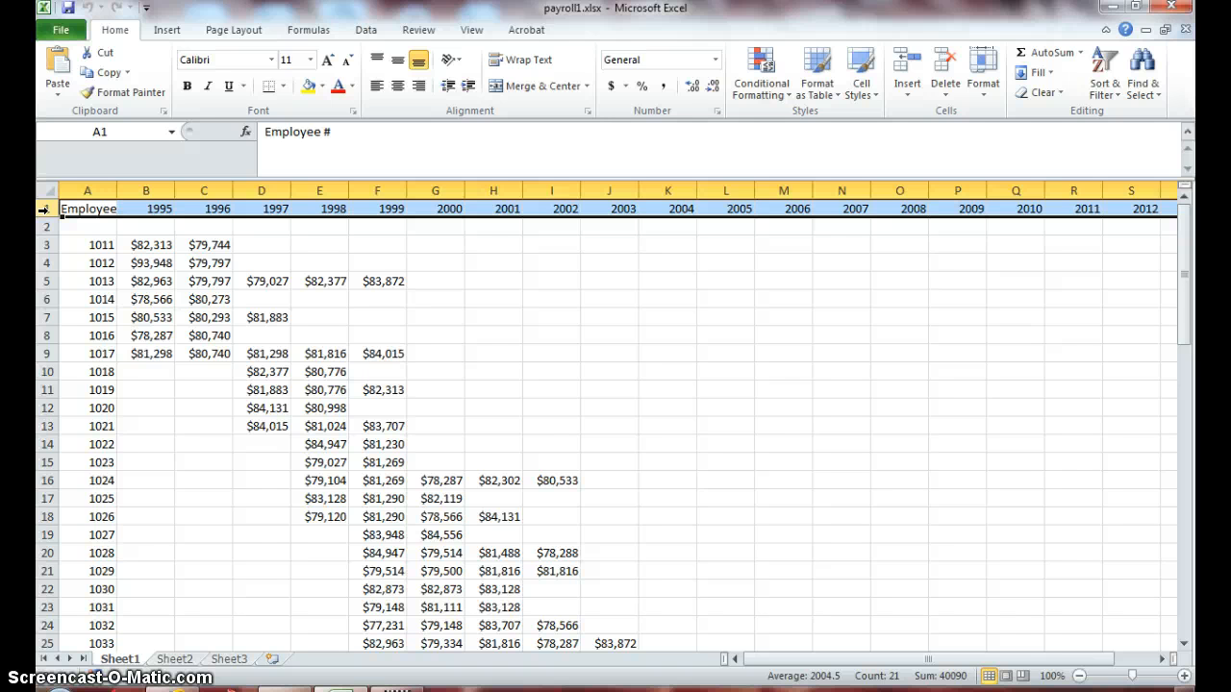
click(268, 284)
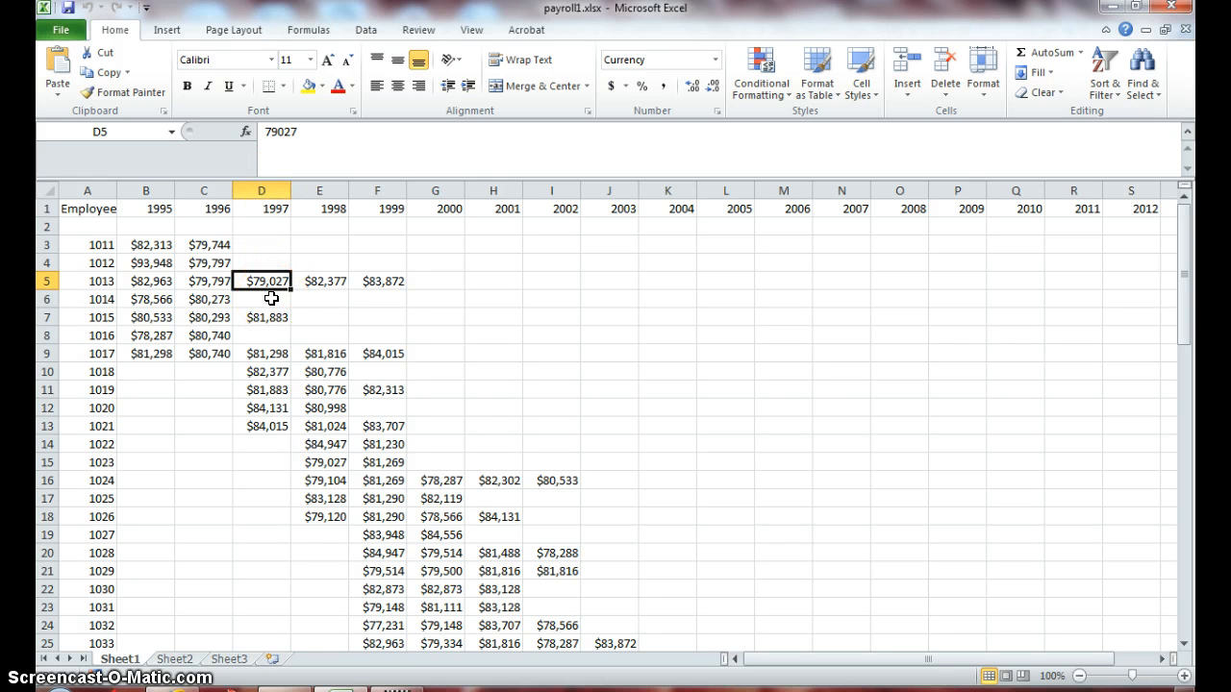
click(324, 287)
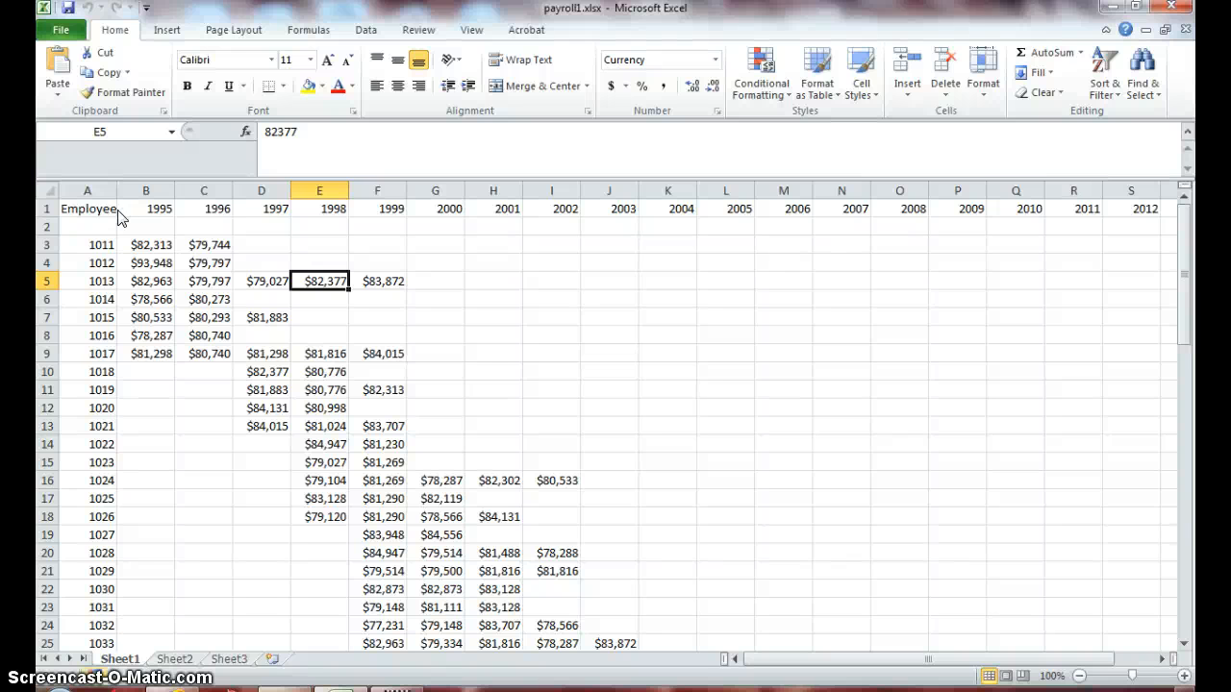
click(139, 280)
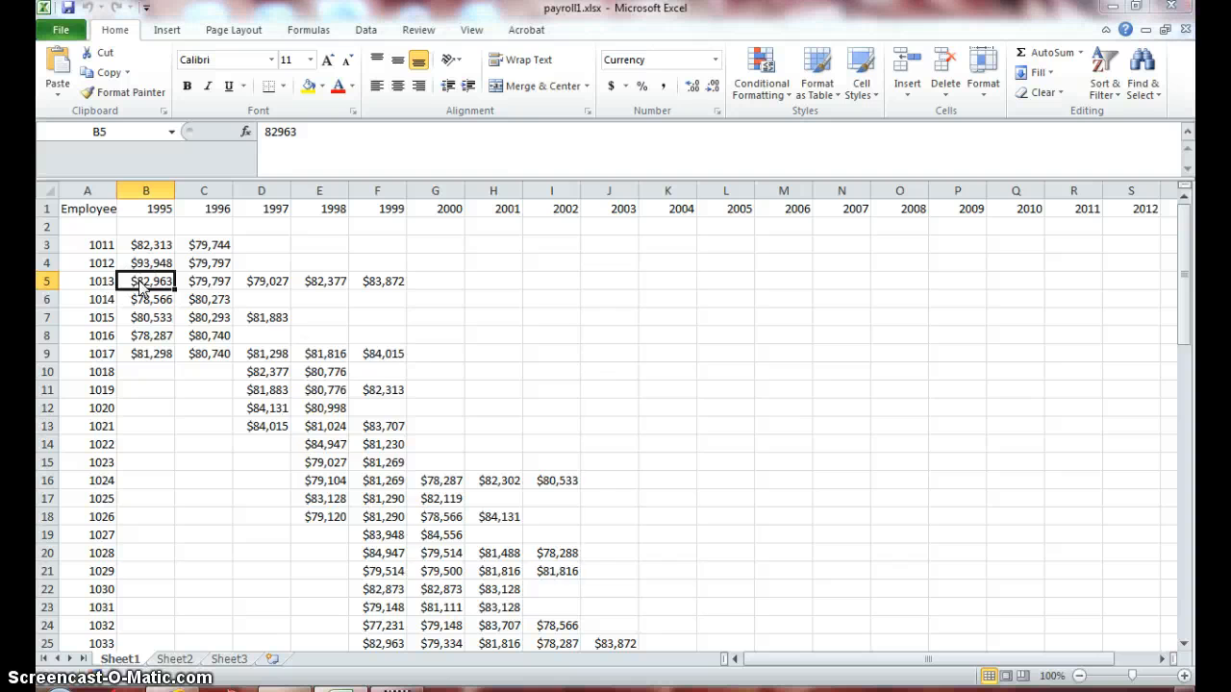
- Go to cell K50 and select the salary range K50:N58
key(ctrl+g)
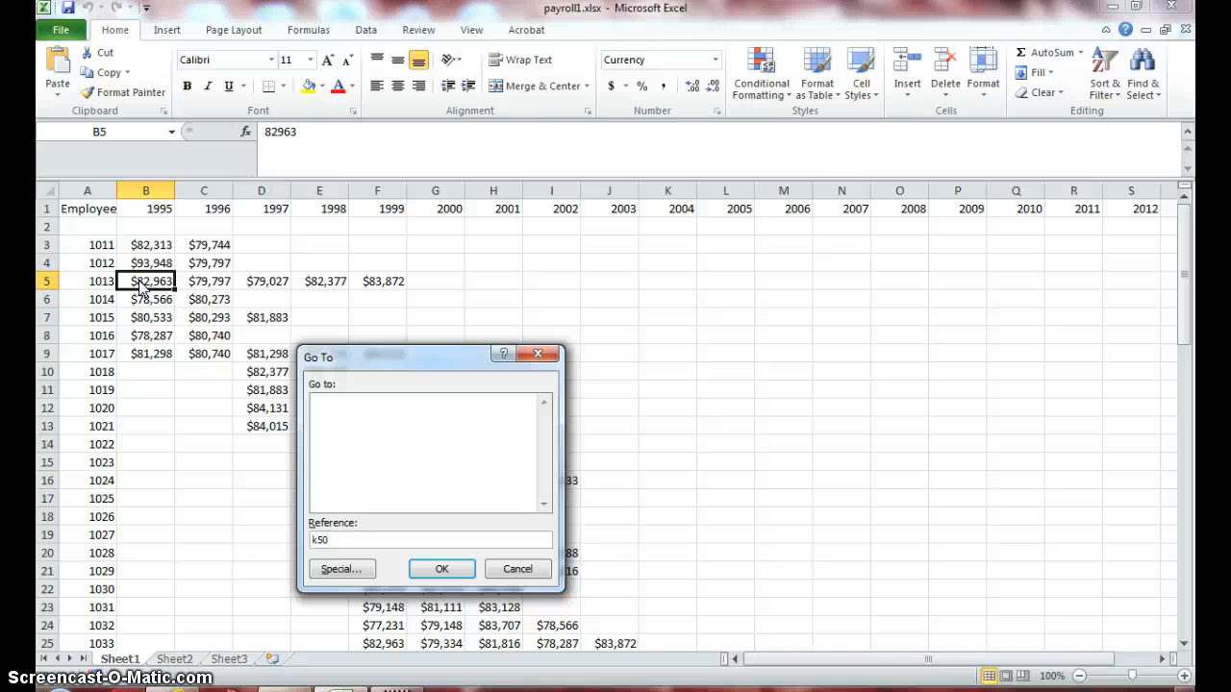
click(435, 573)
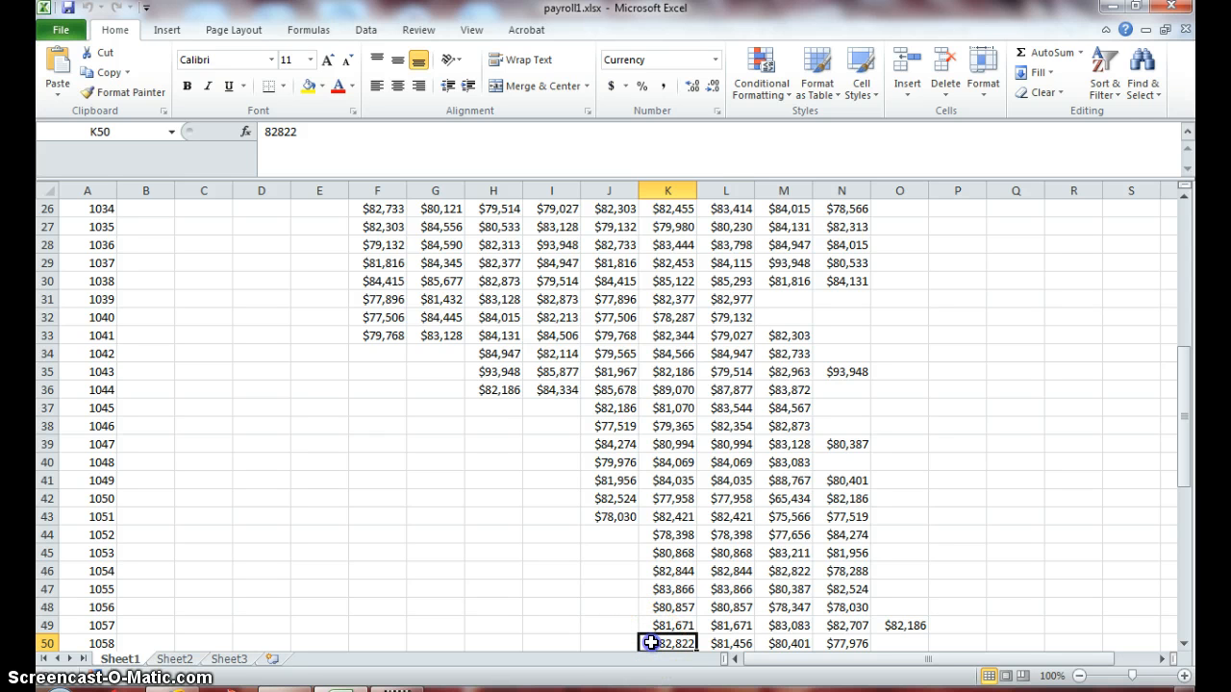
drag(651, 642, 823, 591)
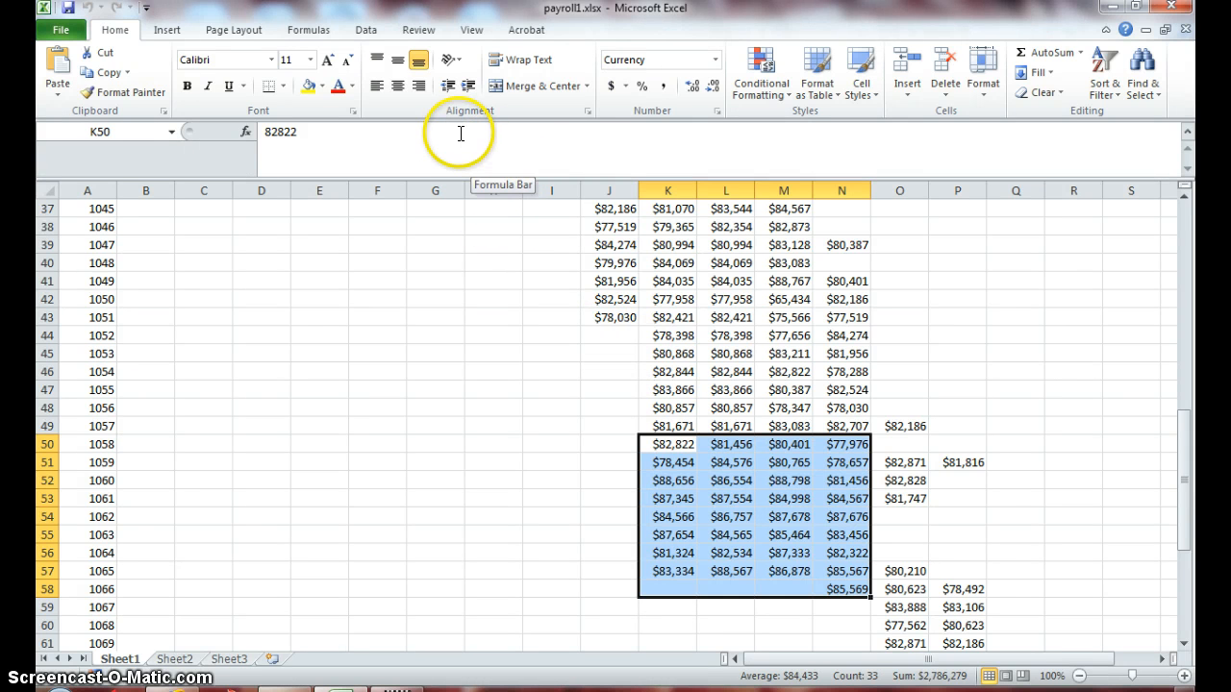
- Set the worksheet magnification to 50% and view the payroll data from its first row
click(461, 32)
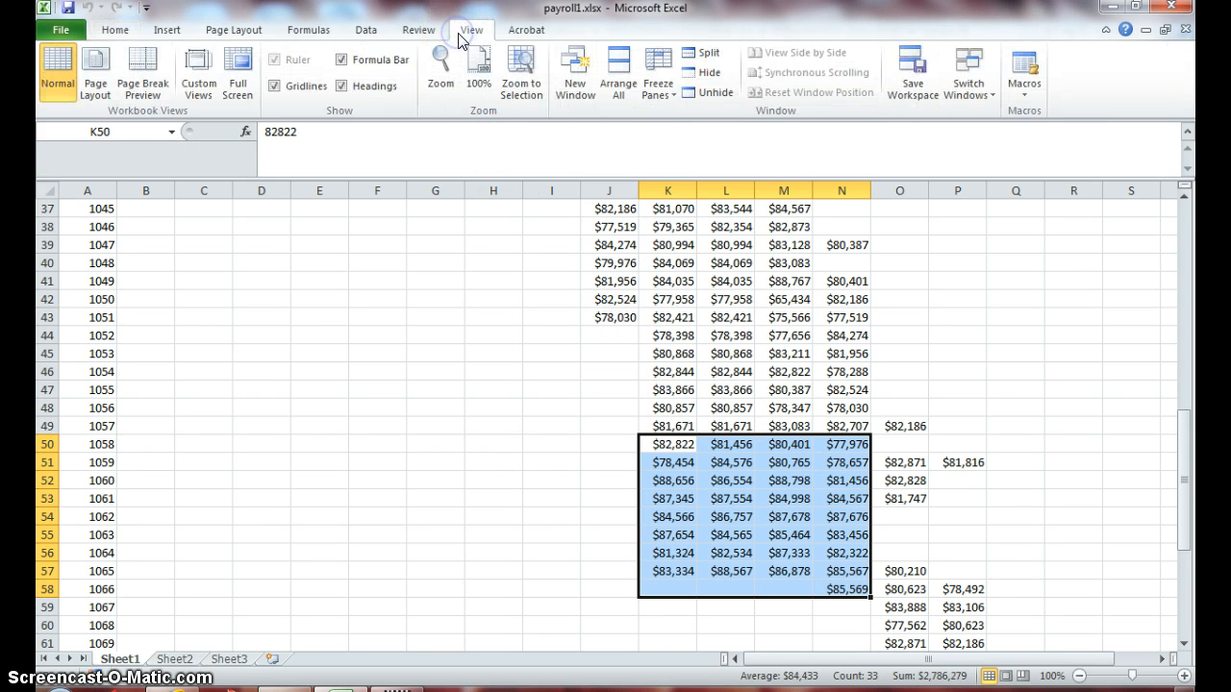
click(439, 63)
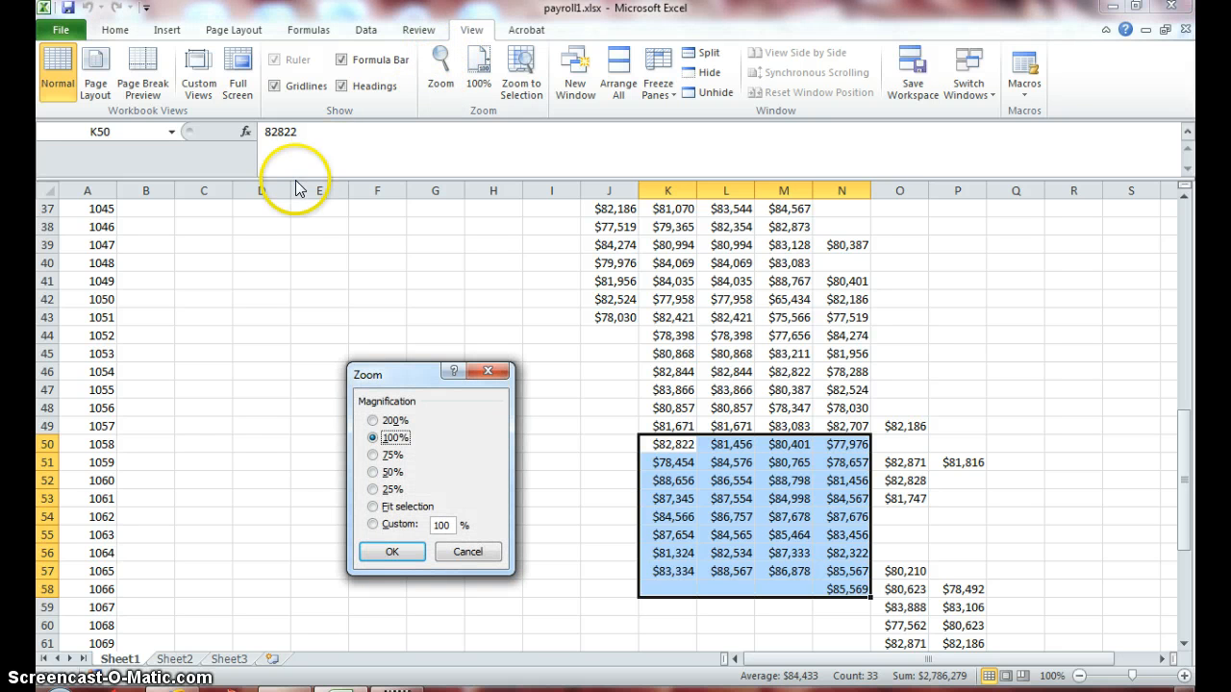
click(374, 473)
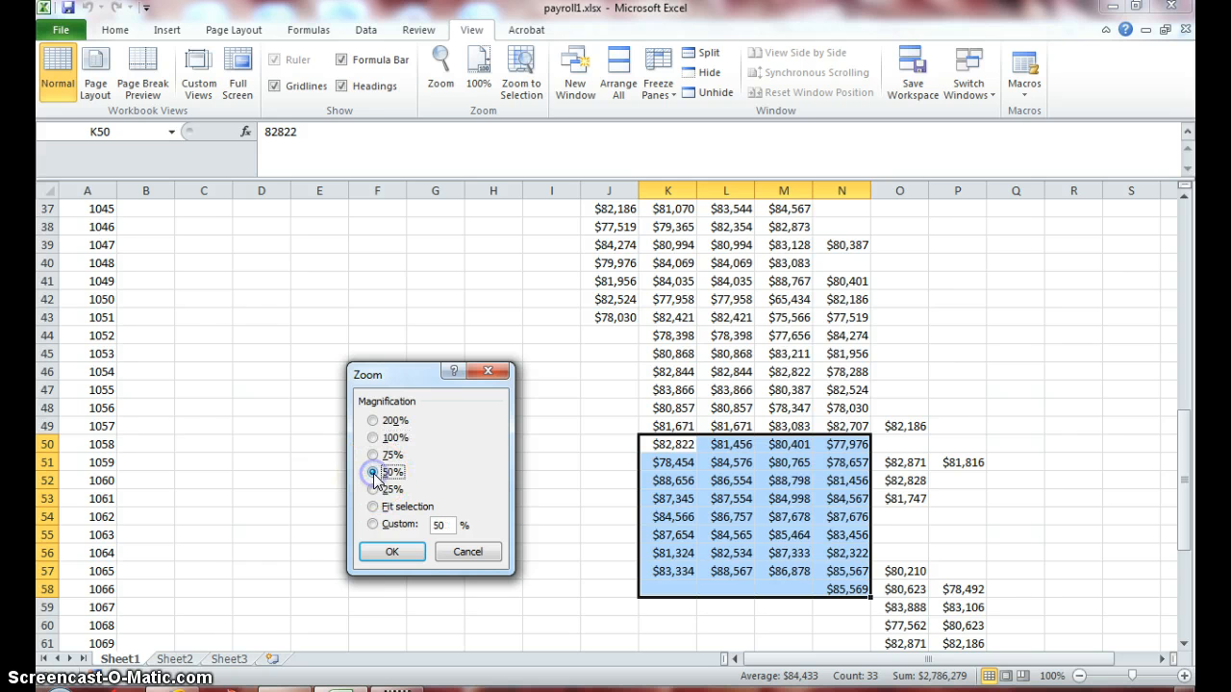
click(391, 550)
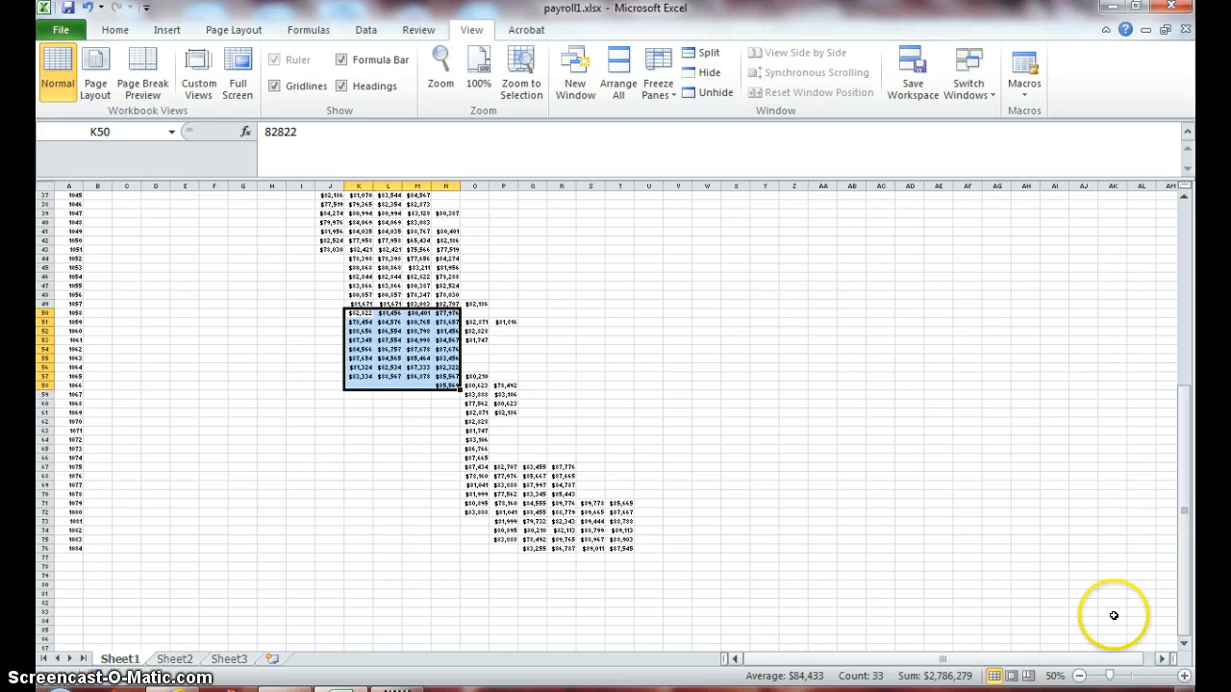
drag(1185, 554, 1173, 347)
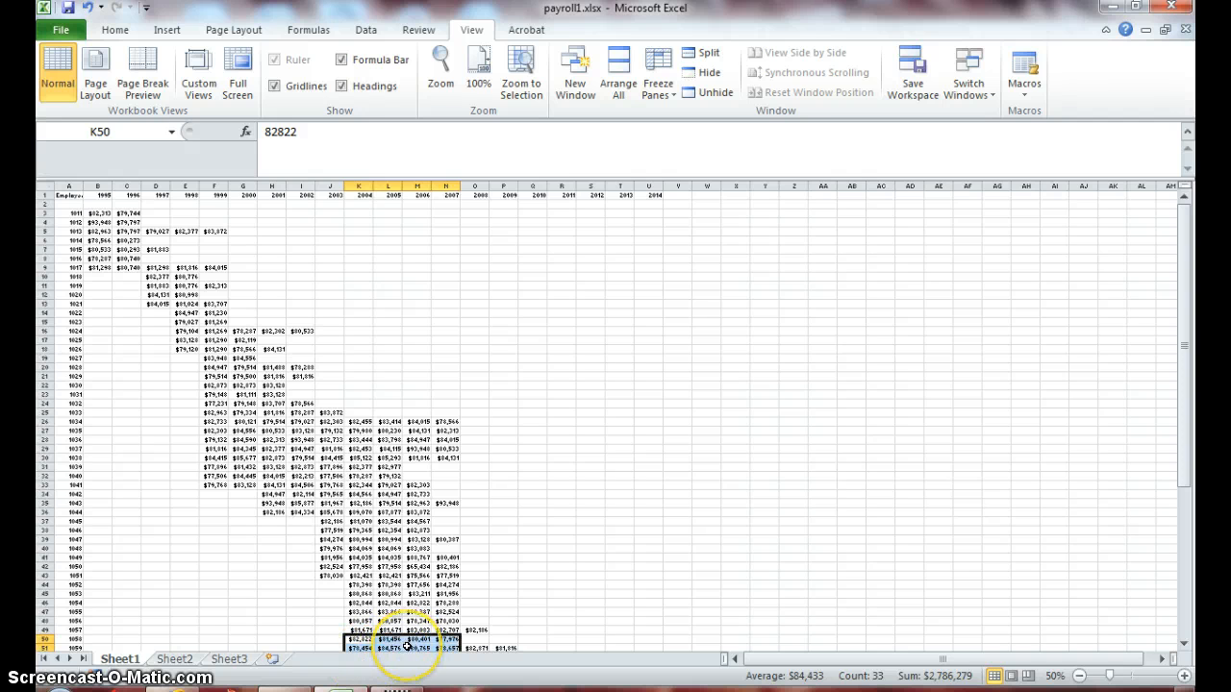
- Restore the worksheet magnification to 100% and return to cell A1
click(478, 77)
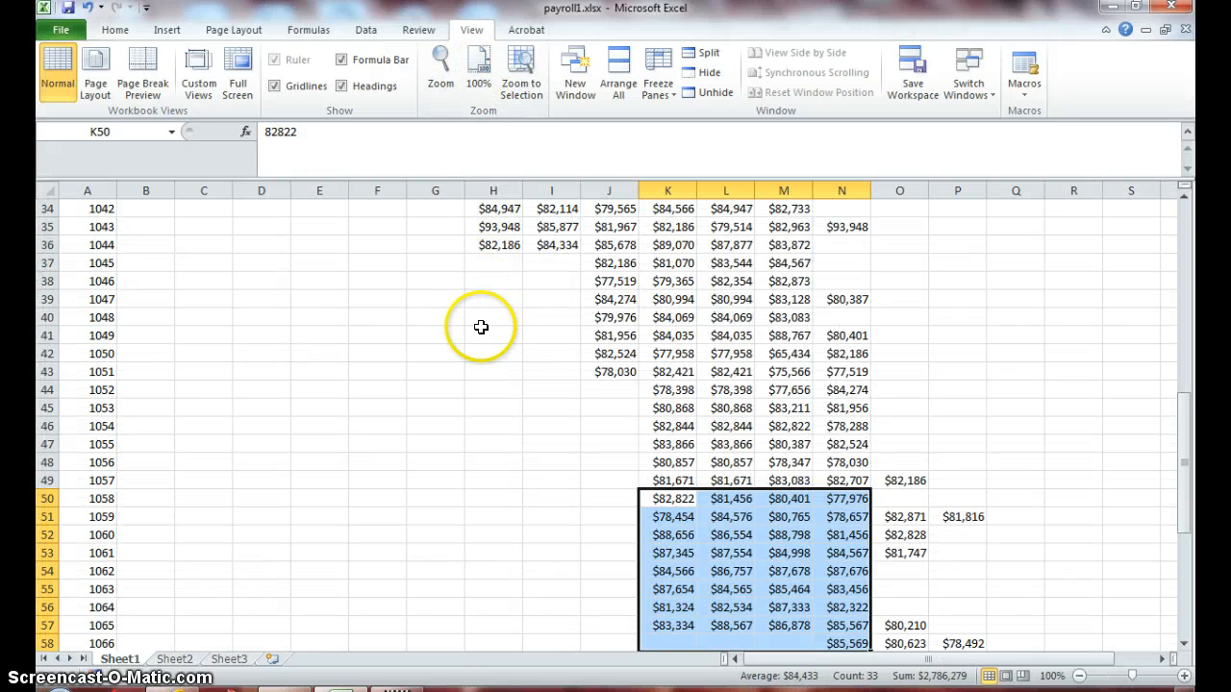
click(473, 393)
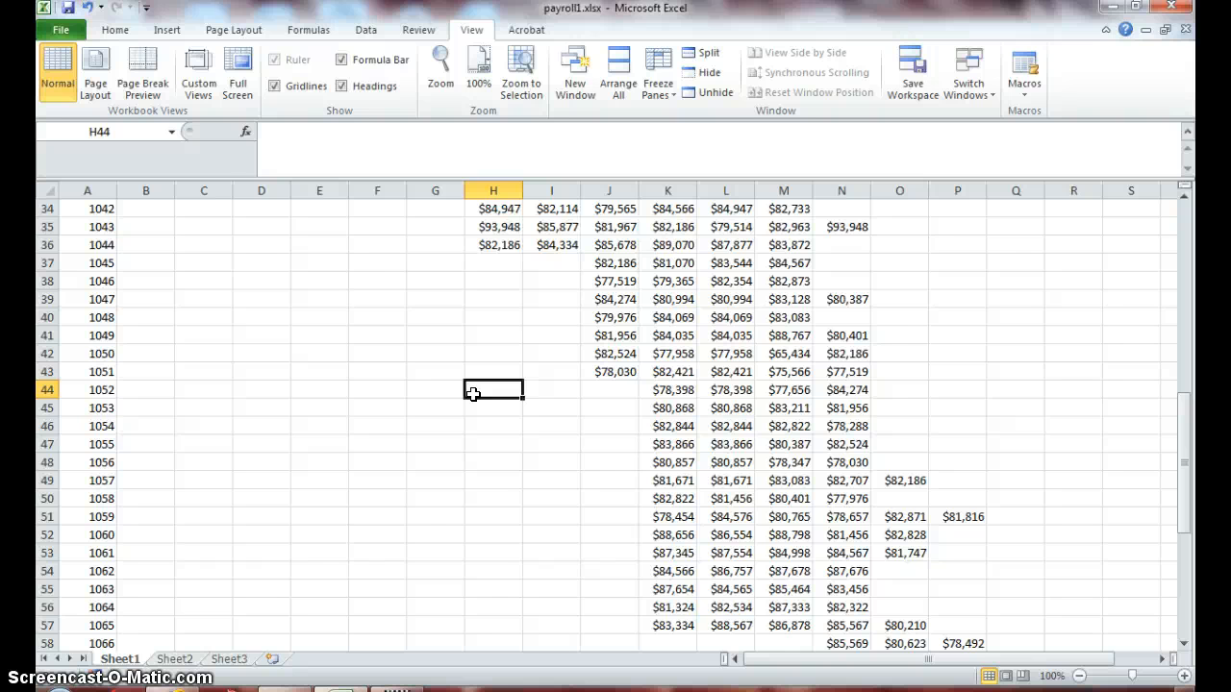
key(ctrl+Home)
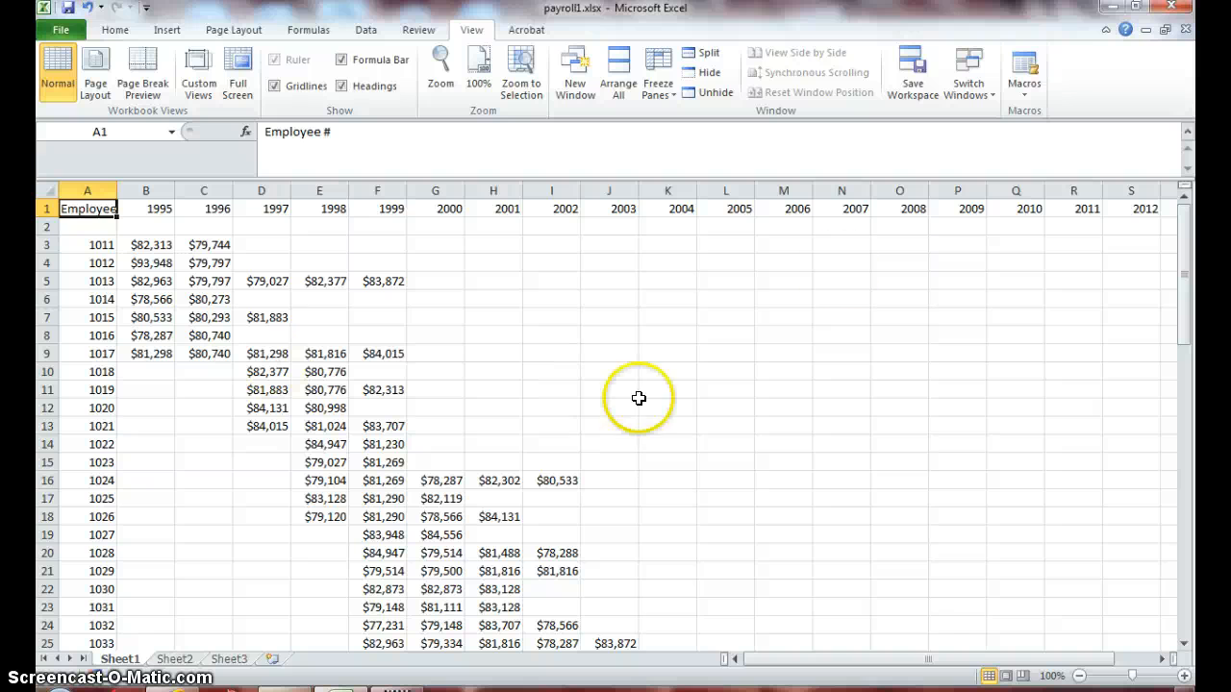
- Select the 2009 column and check the year columns from there through 2014
click(968, 185)
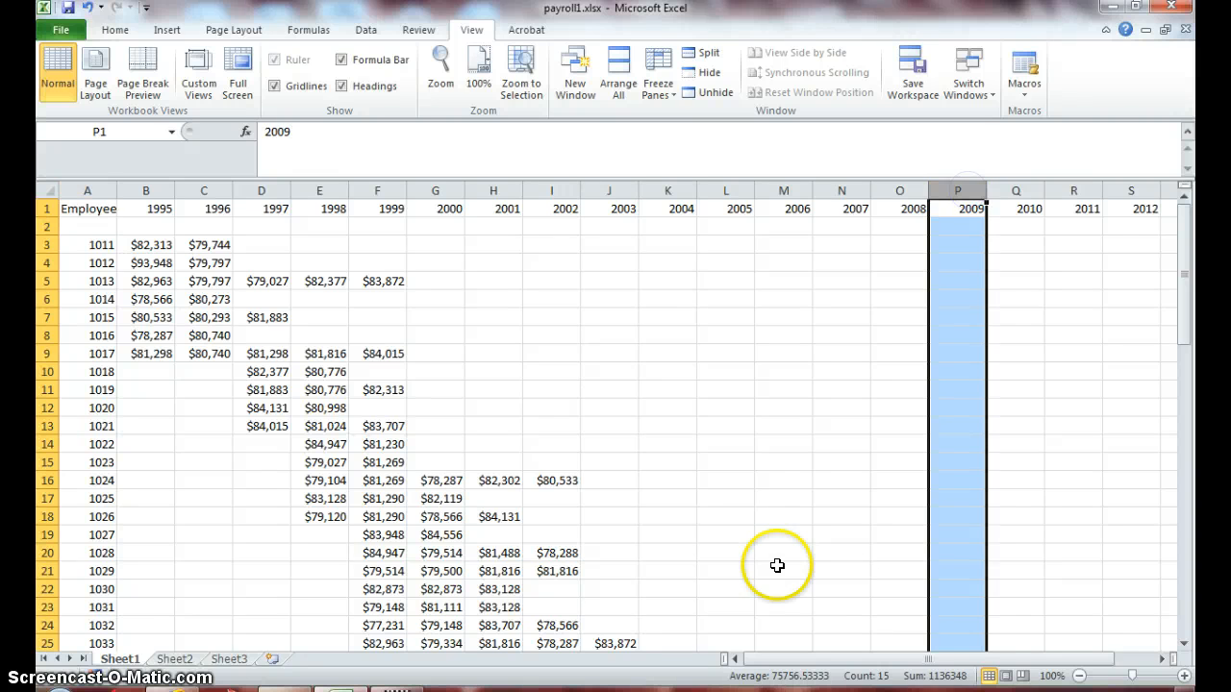
click(1160, 659)
click(1160, 660)
click(1161, 660)
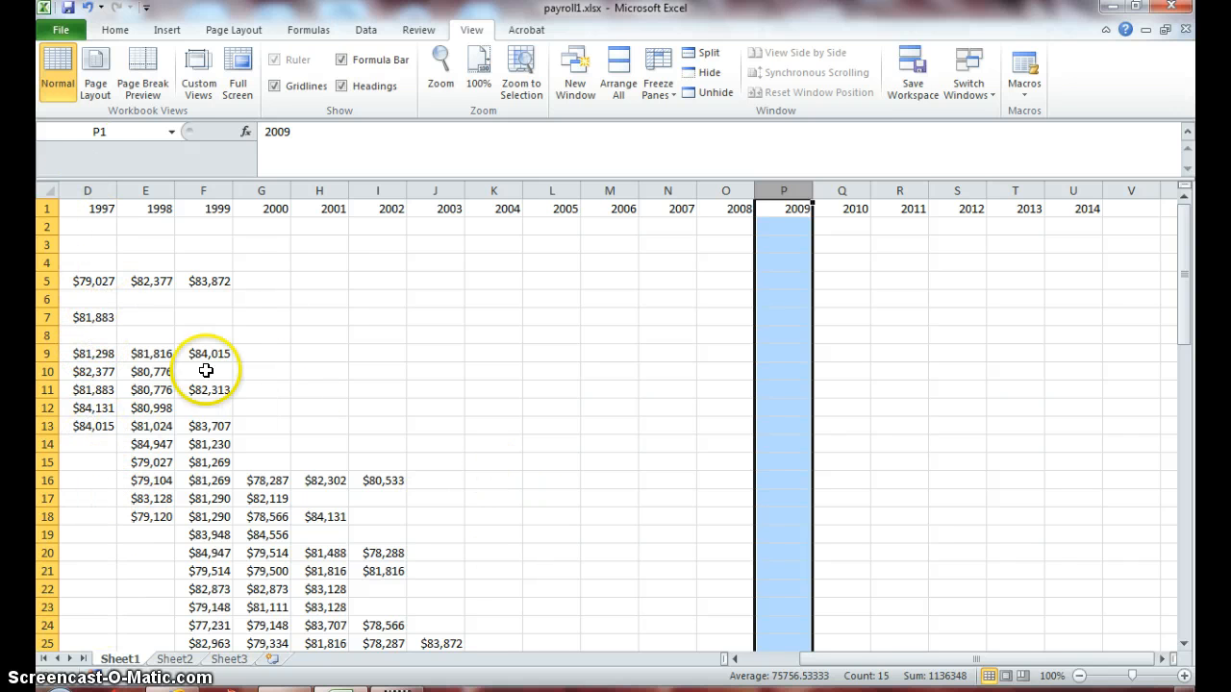
drag(865, 659, 794, 662)
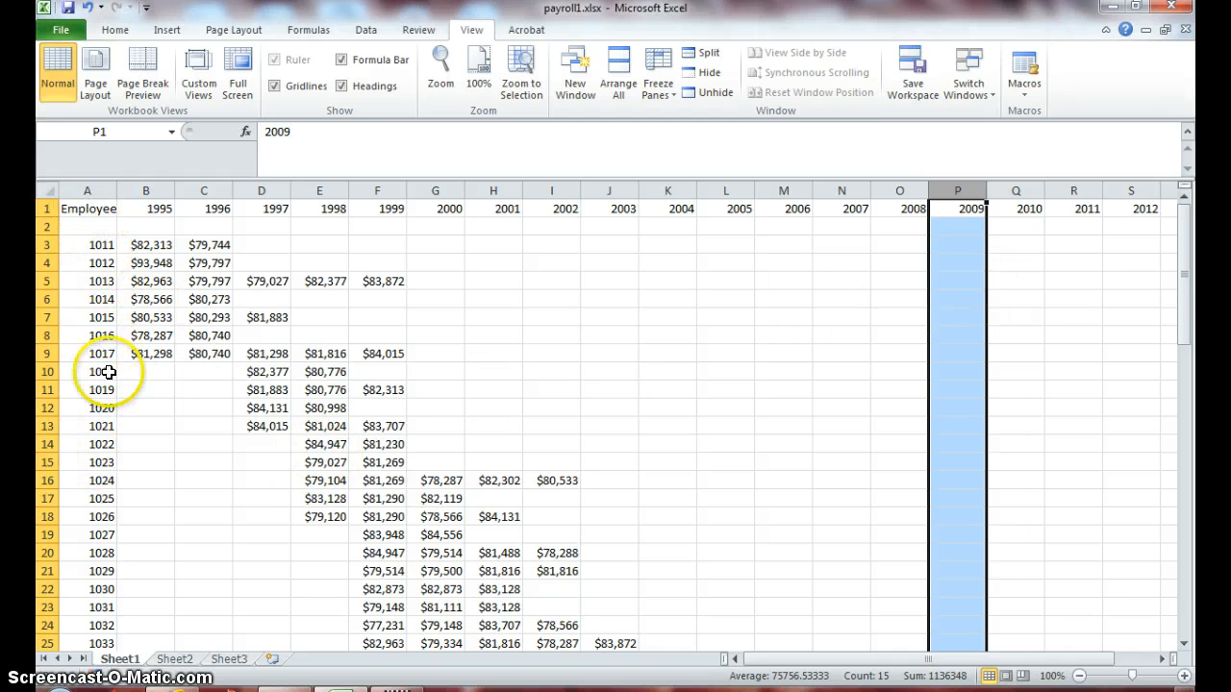
- Hide columns B through O, covering the years 1995 to 2008
click(149, 190)
drag(159, 185, 874, 234)
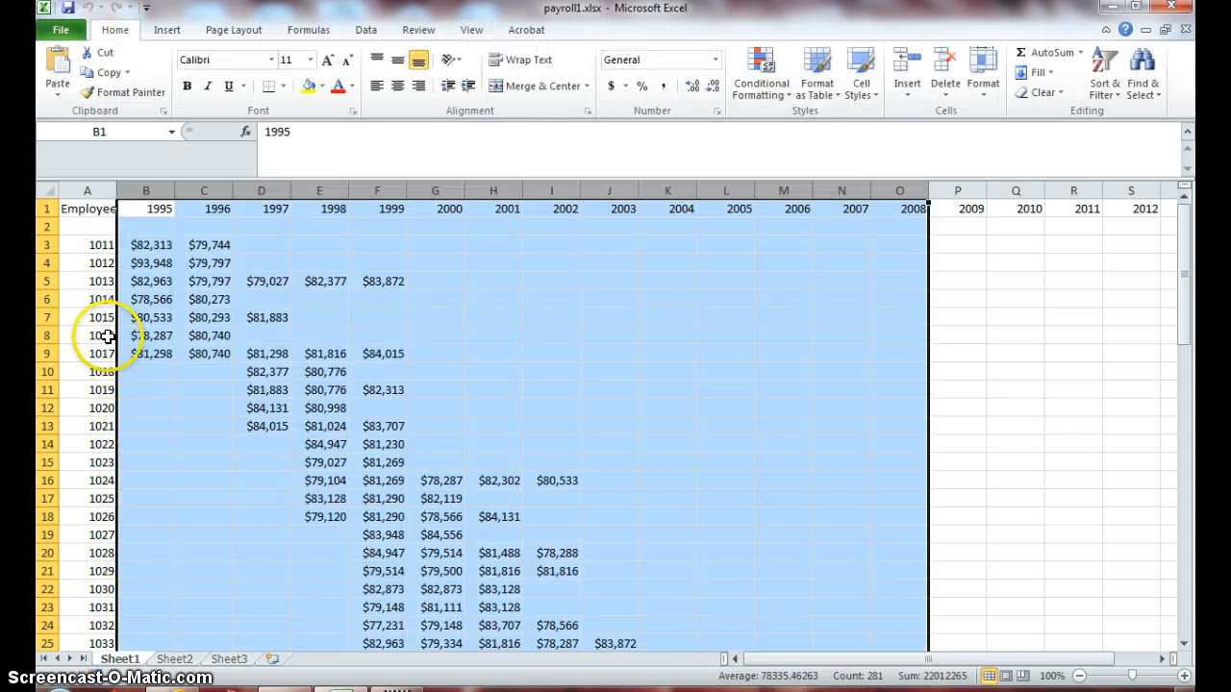
click(115, 34)
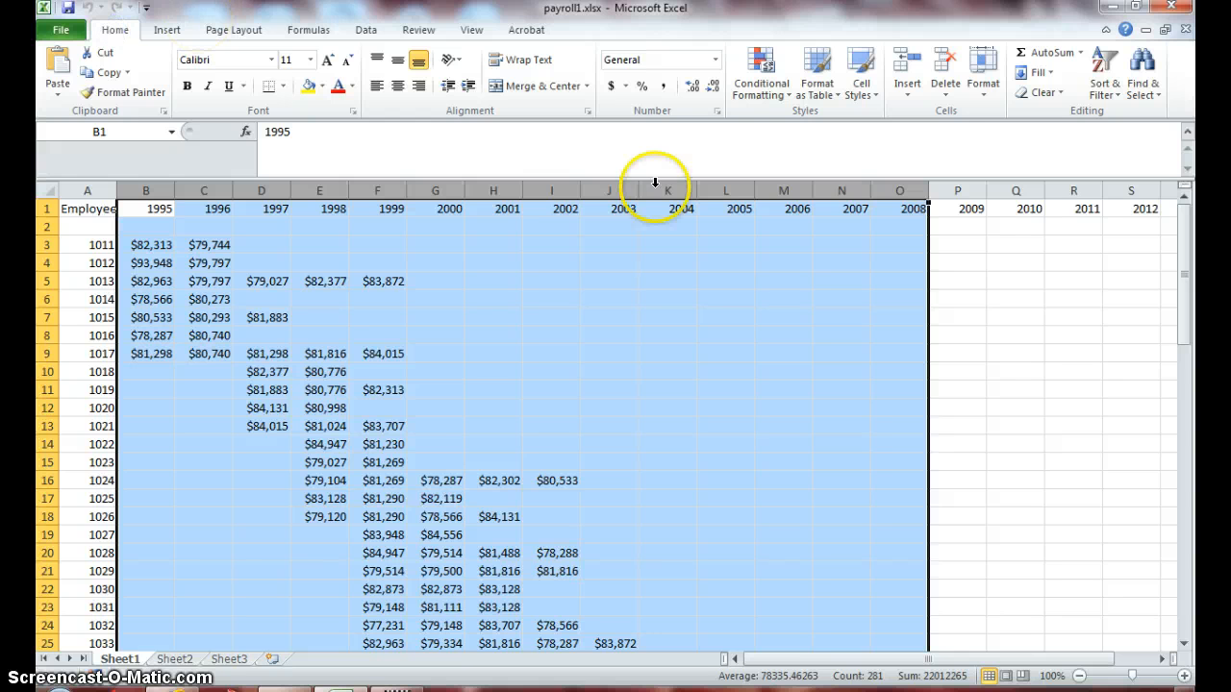
click(984, 94)
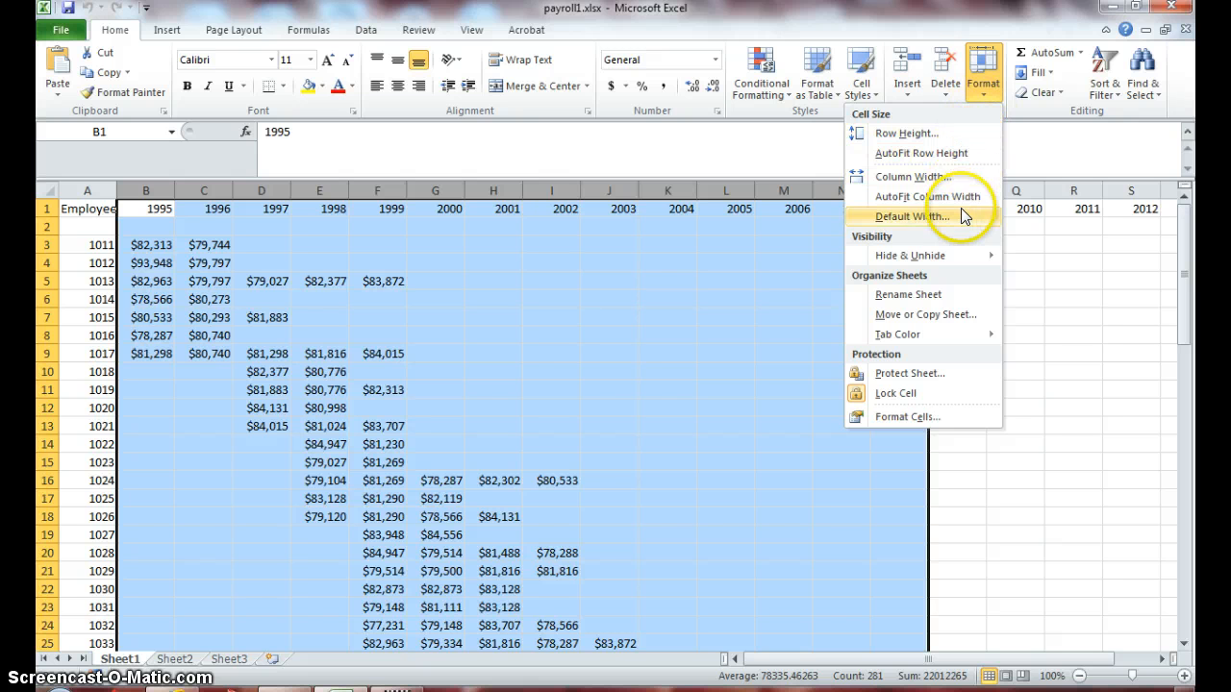
mouse_move(963, 257)
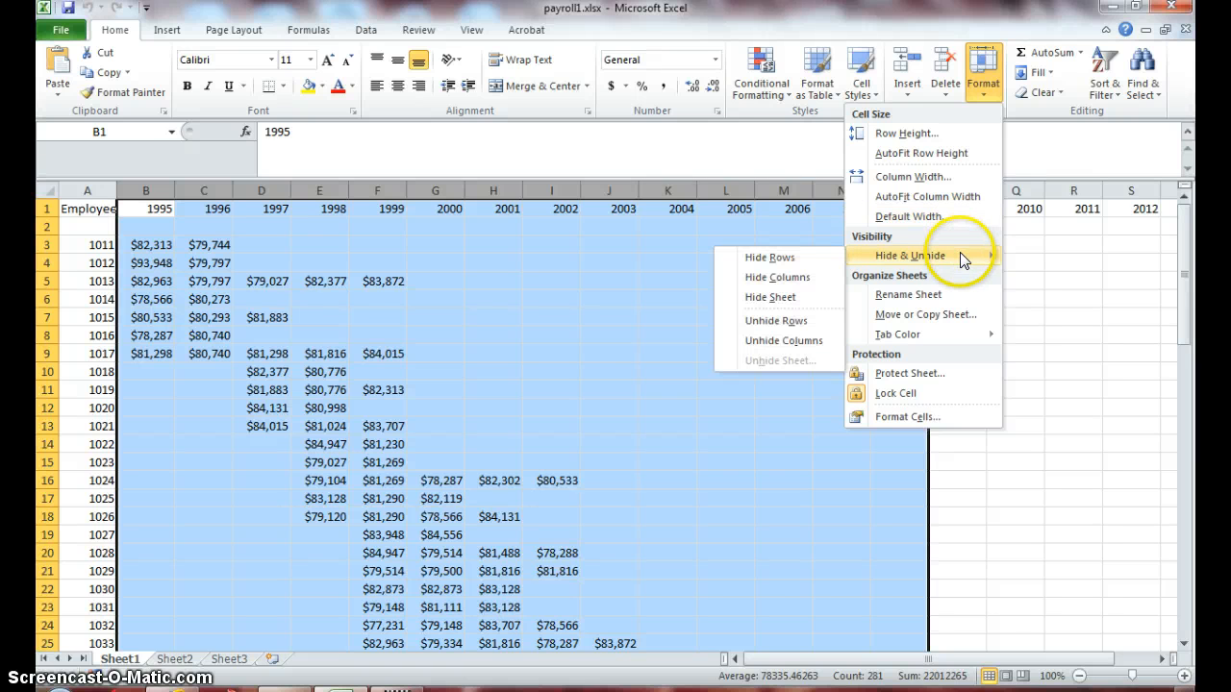
click(810, 278)
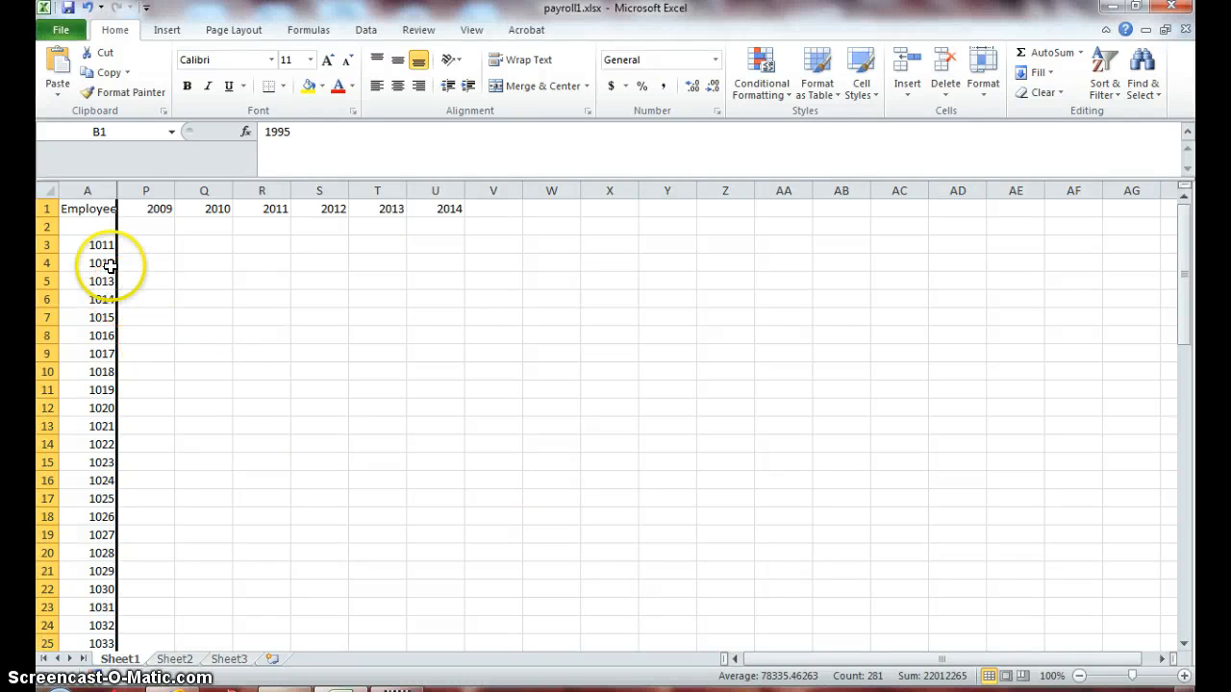
- Check the header row across the visible columns, from Employee # and 2009 through 2014
click(97, 190)
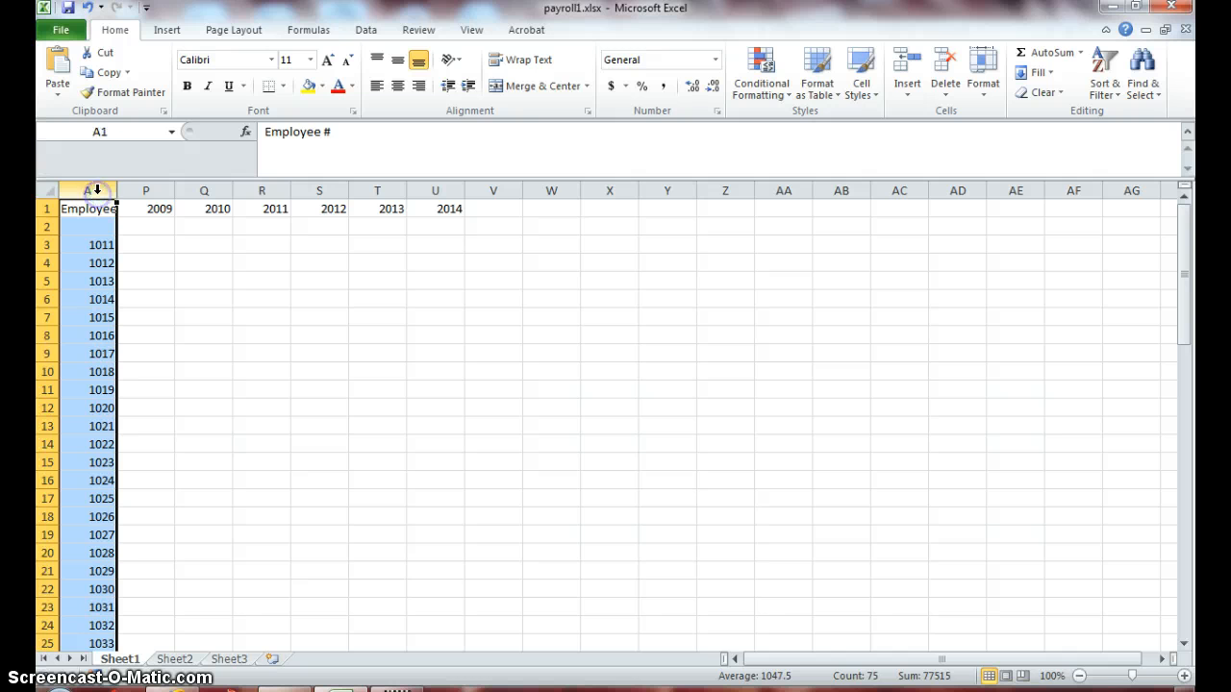
key(Right)
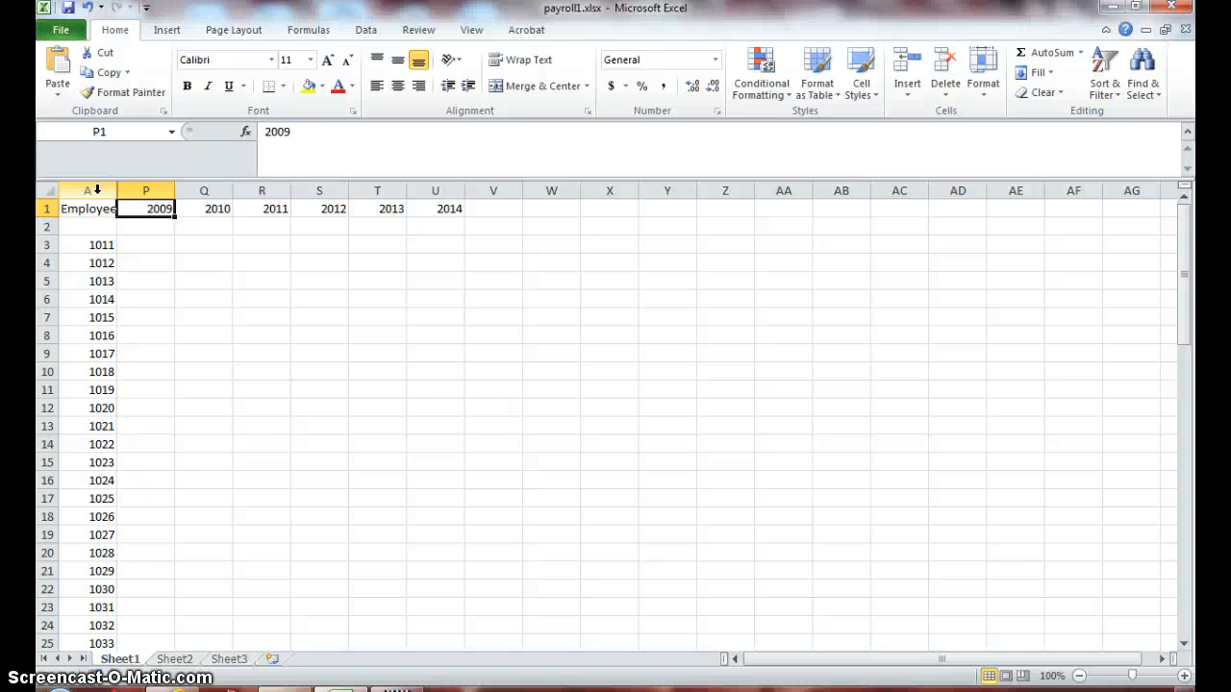
click(152, 210)
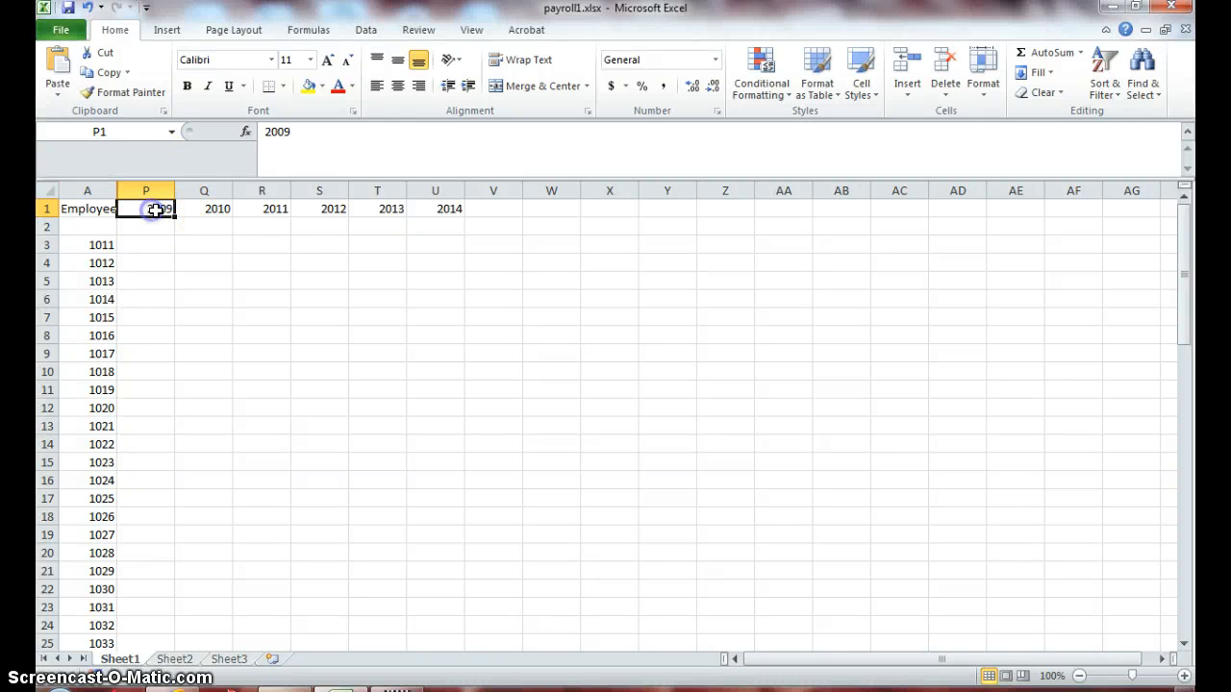
click(437, 207)
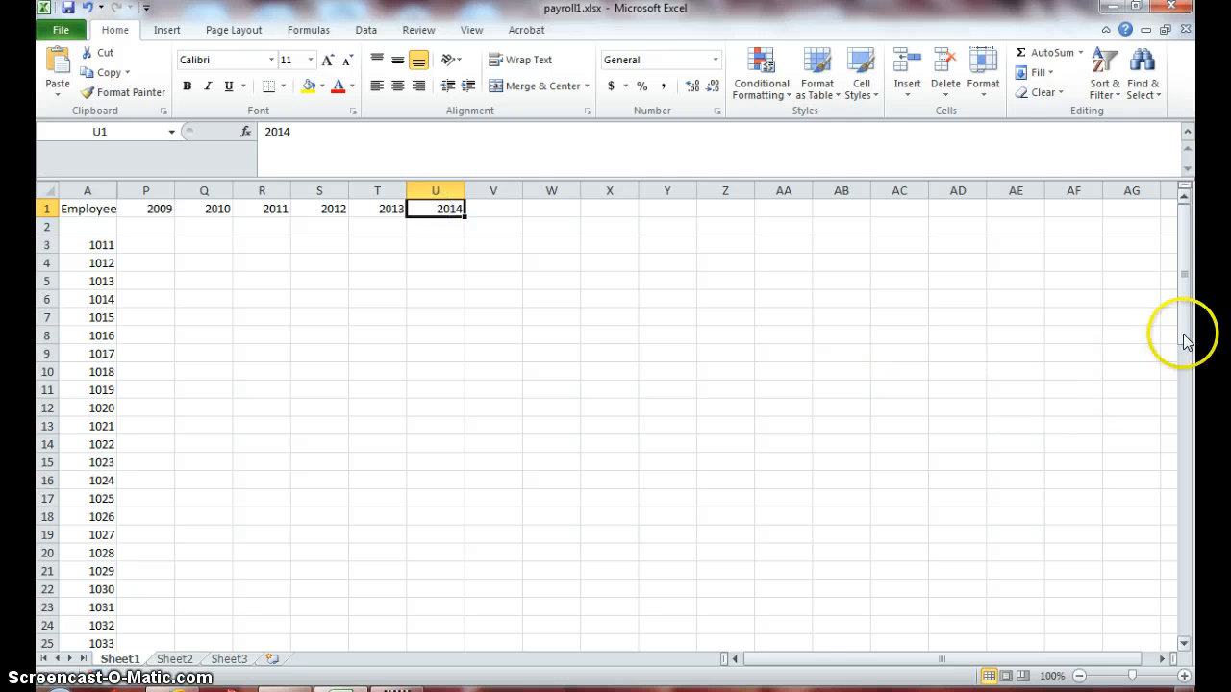
- Hide rows 2 through 50, covering employees 1011 to 1058
drag(1186, 333, 1163, 159)
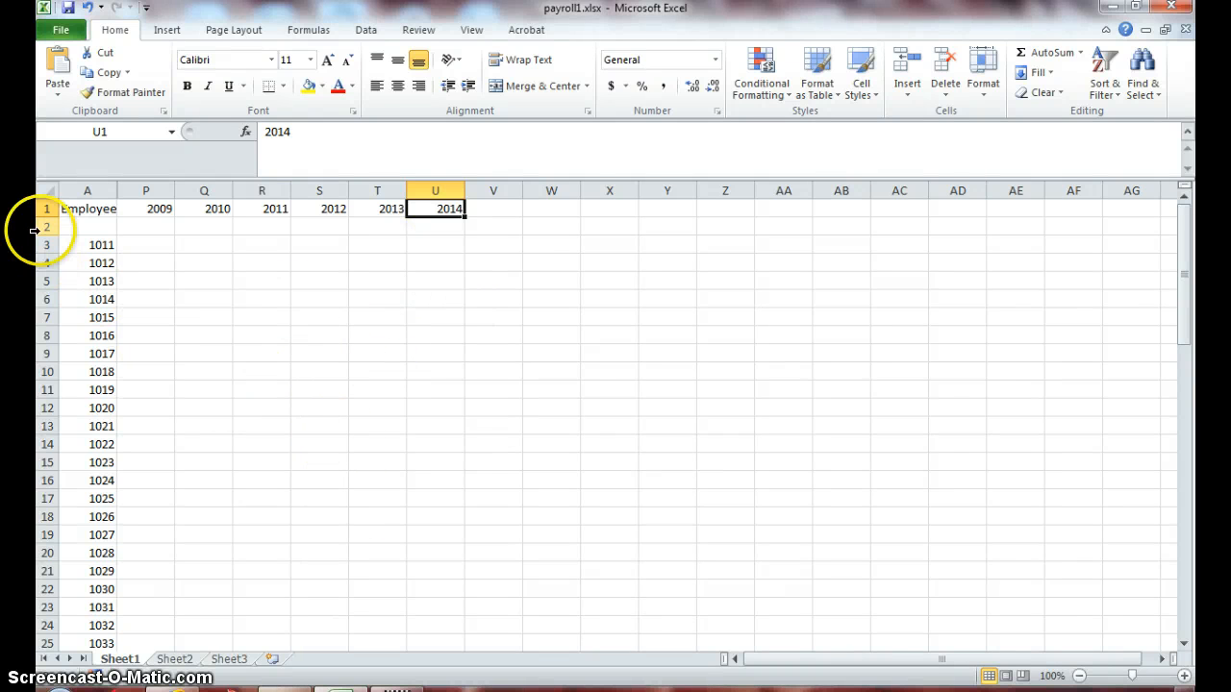
drag(43, 227, 42, 298)
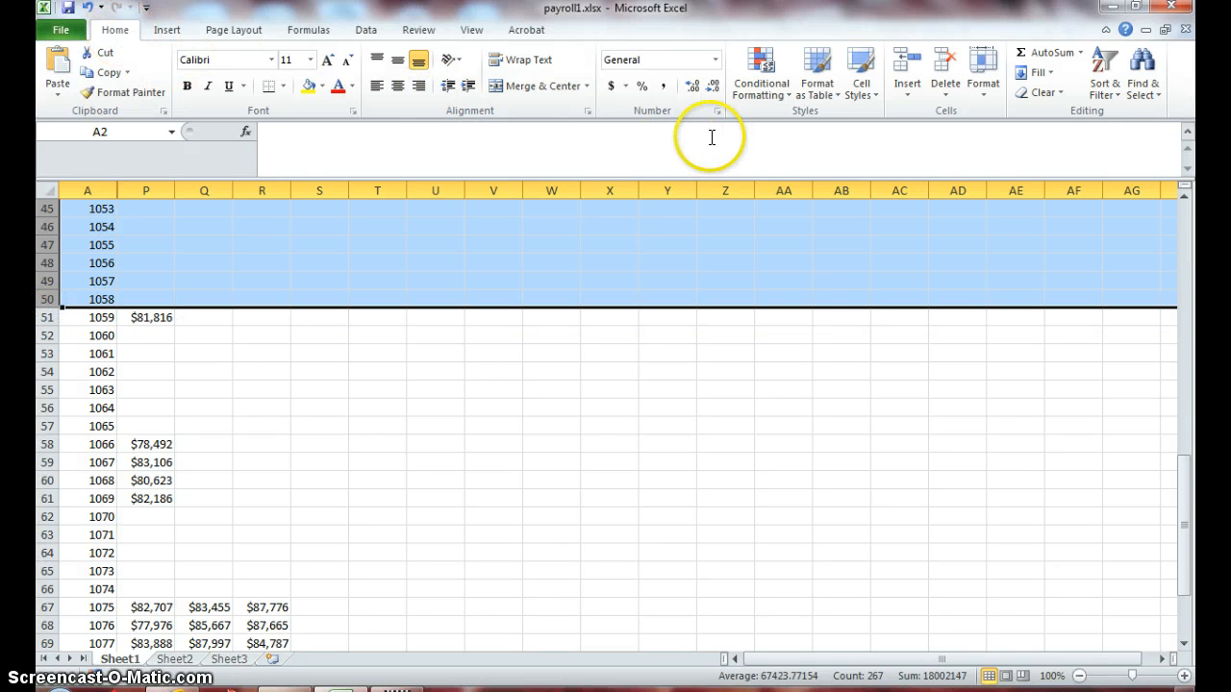
click(984, 91)
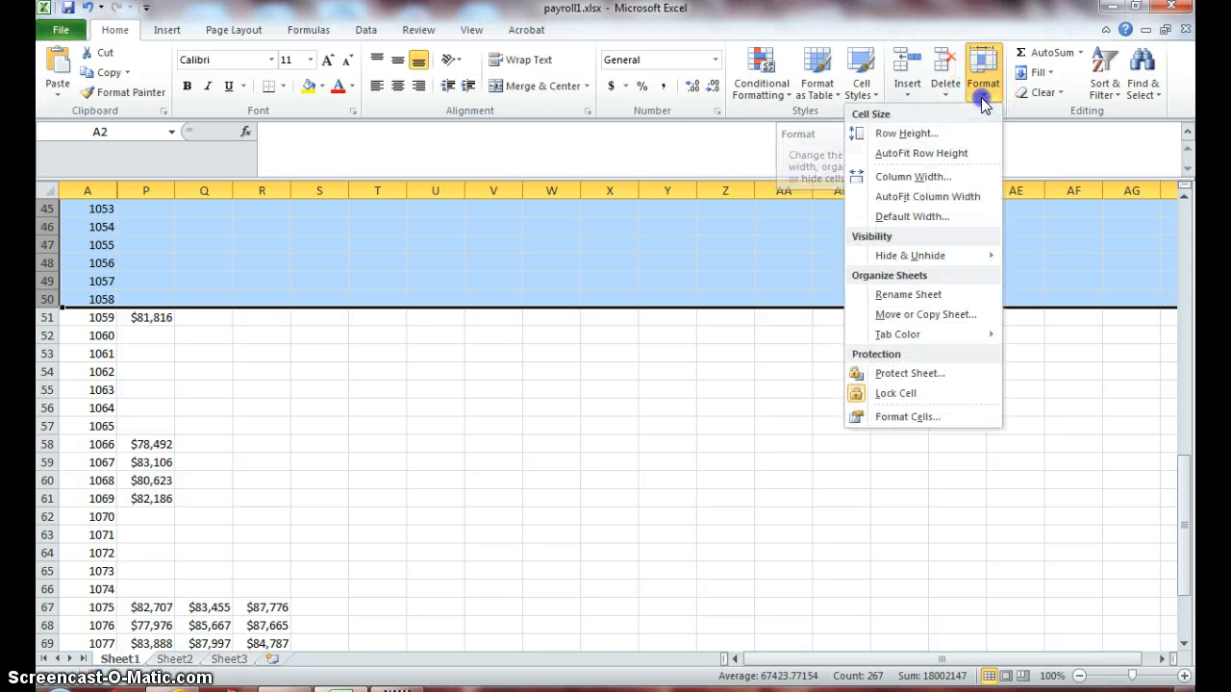
mouse_move(920, 255)
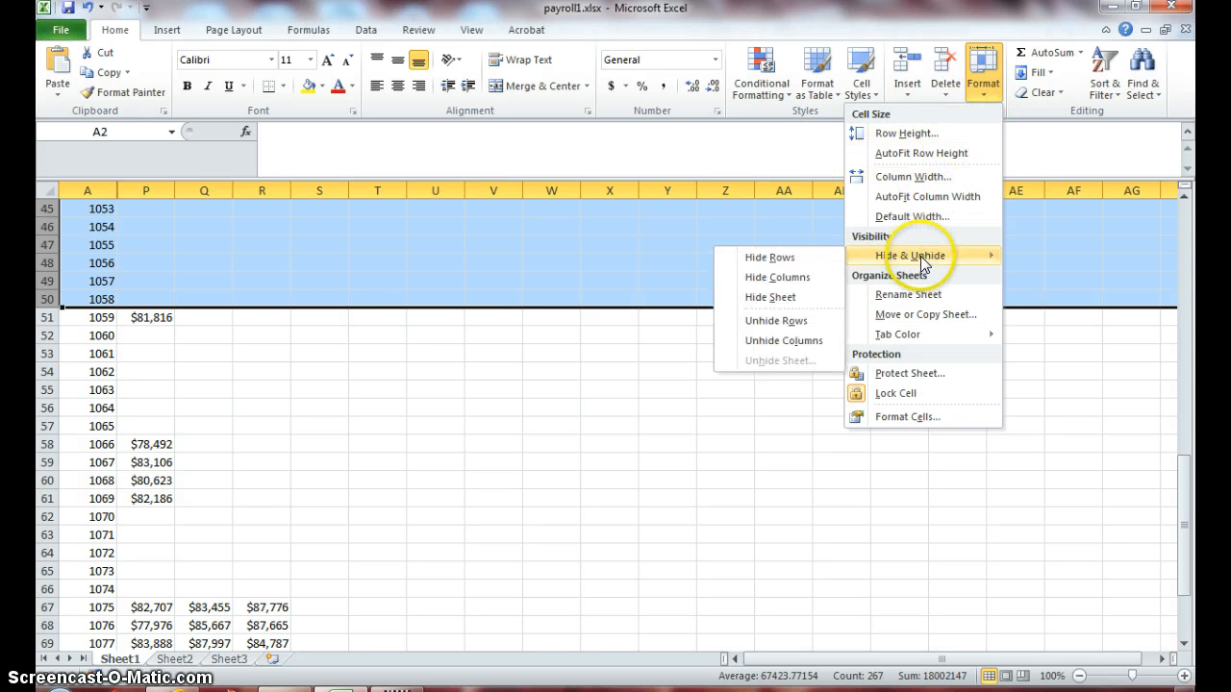
click(802, 262)
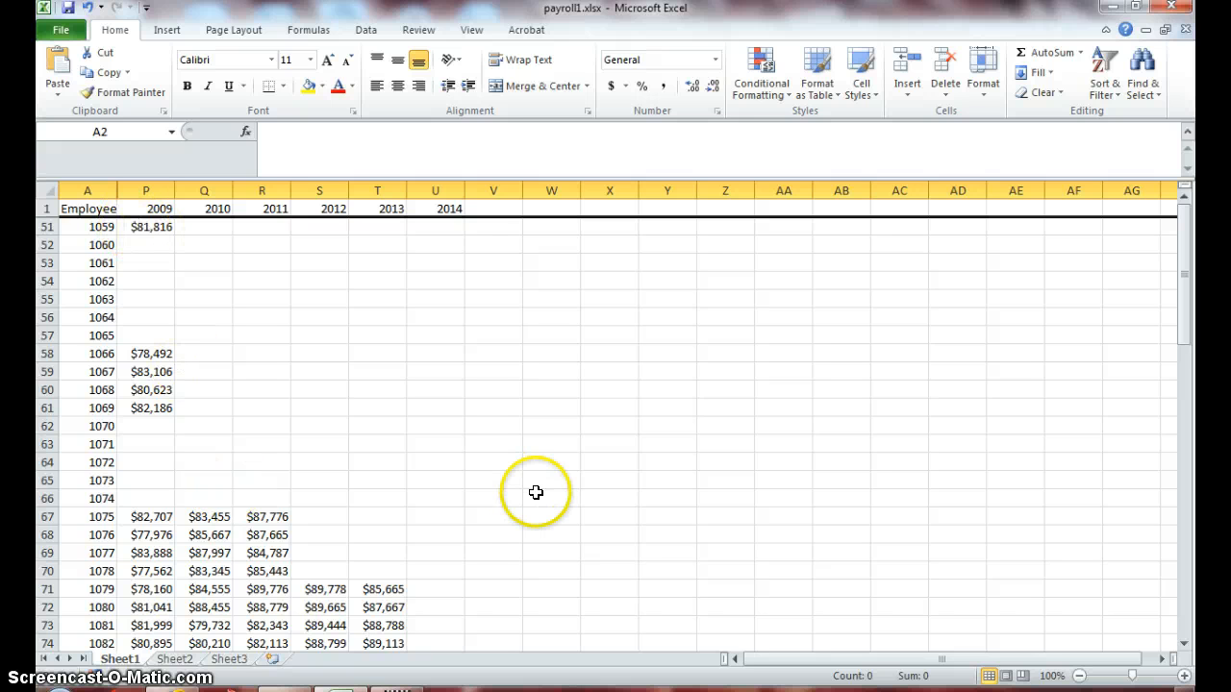
- Examine the remaining payroll rows from row 51 to the end of the data under the 2009 to 2014 columns
click(138, 229)
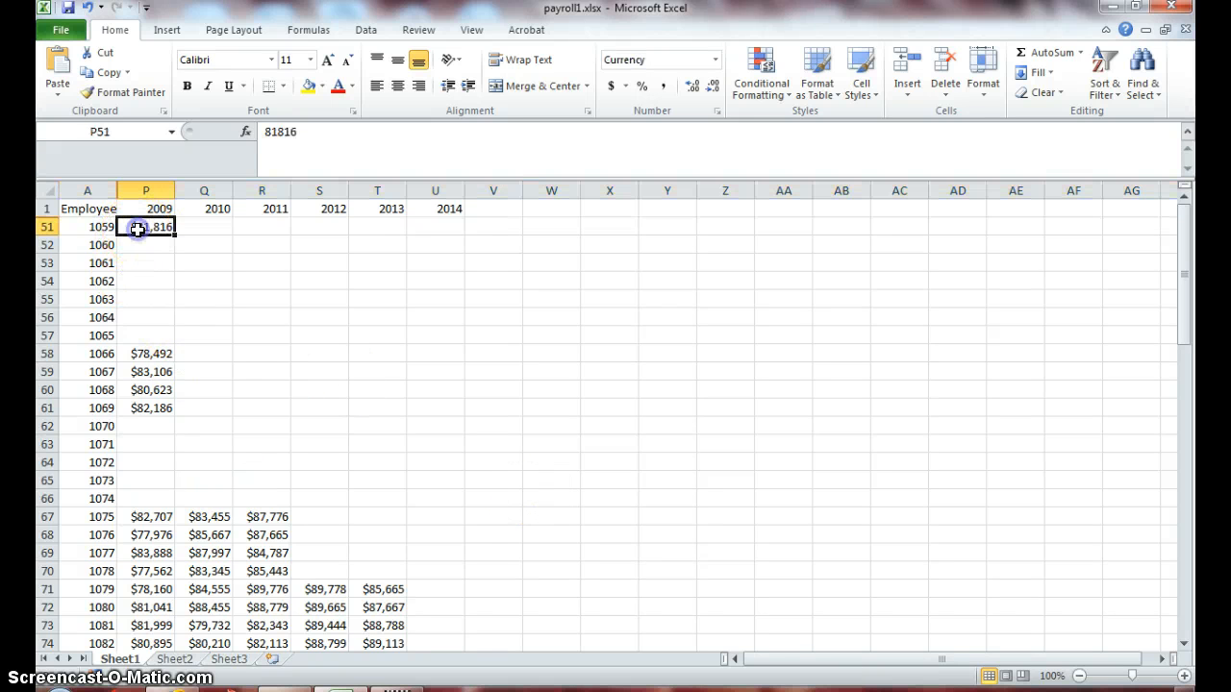
click(445, 225)
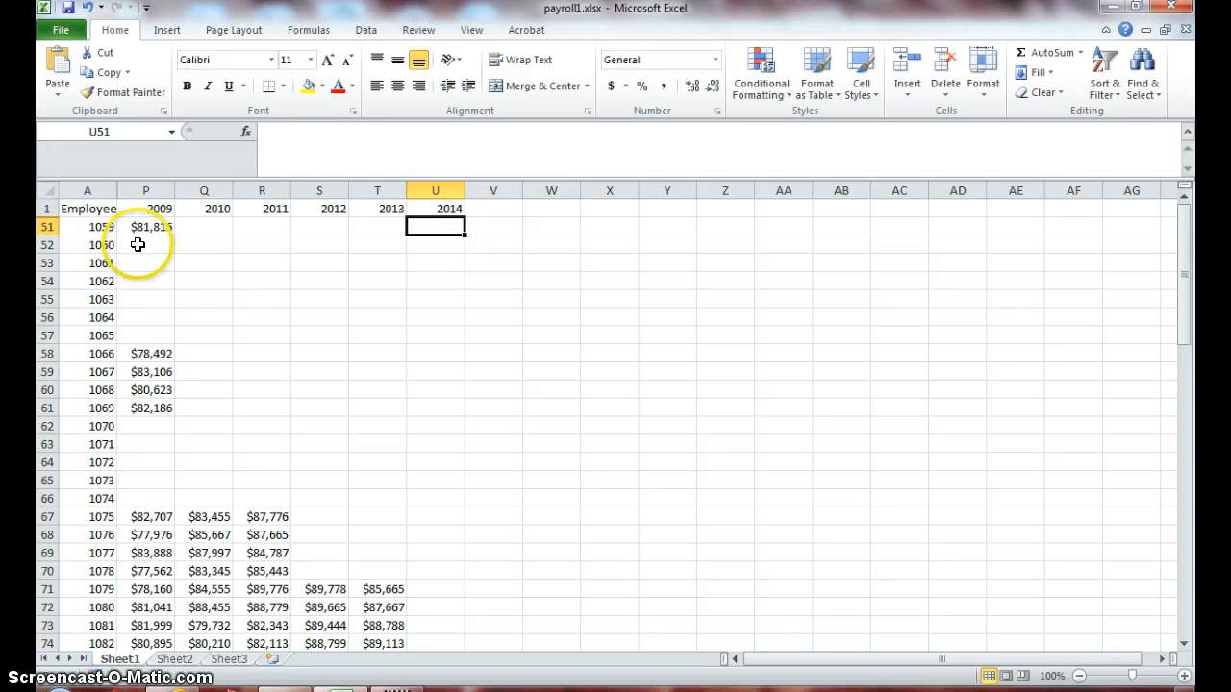
click(44, 227)
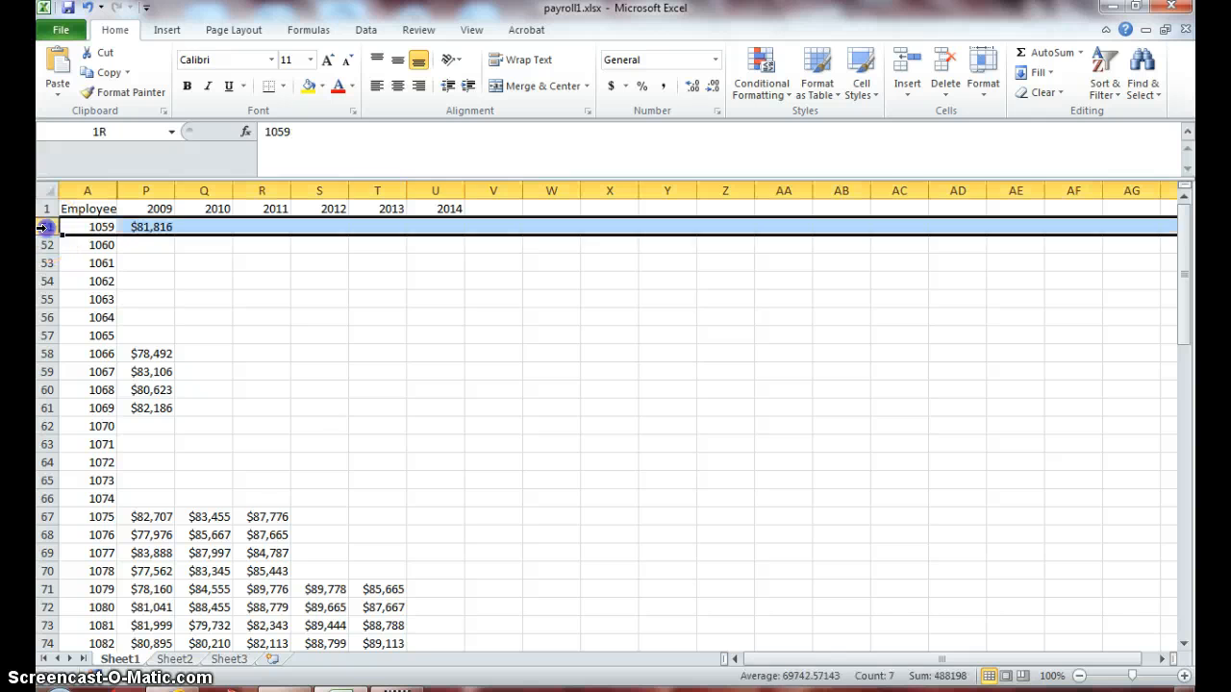
click(134, 227)
drag(1190, 316, 1190, 370)
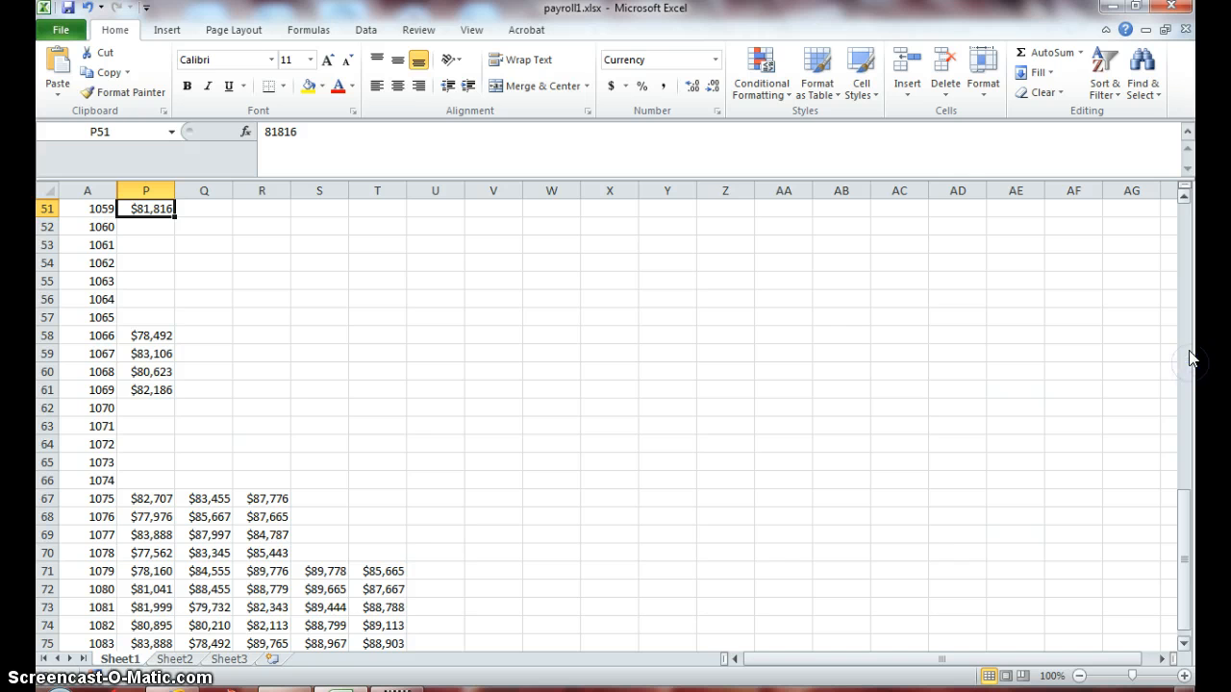
drag(1189, 615, 1188, 469)
drag(1183, 191, 1185, 206)
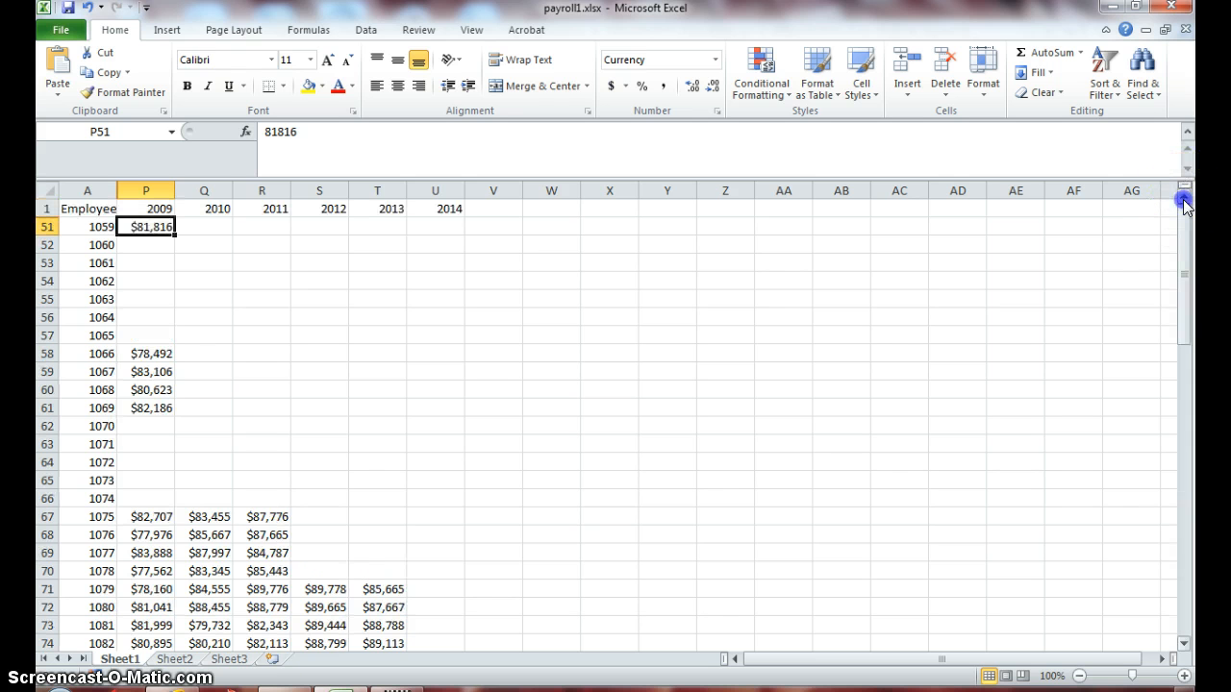
click(1184, 646)
click(1184, 646)
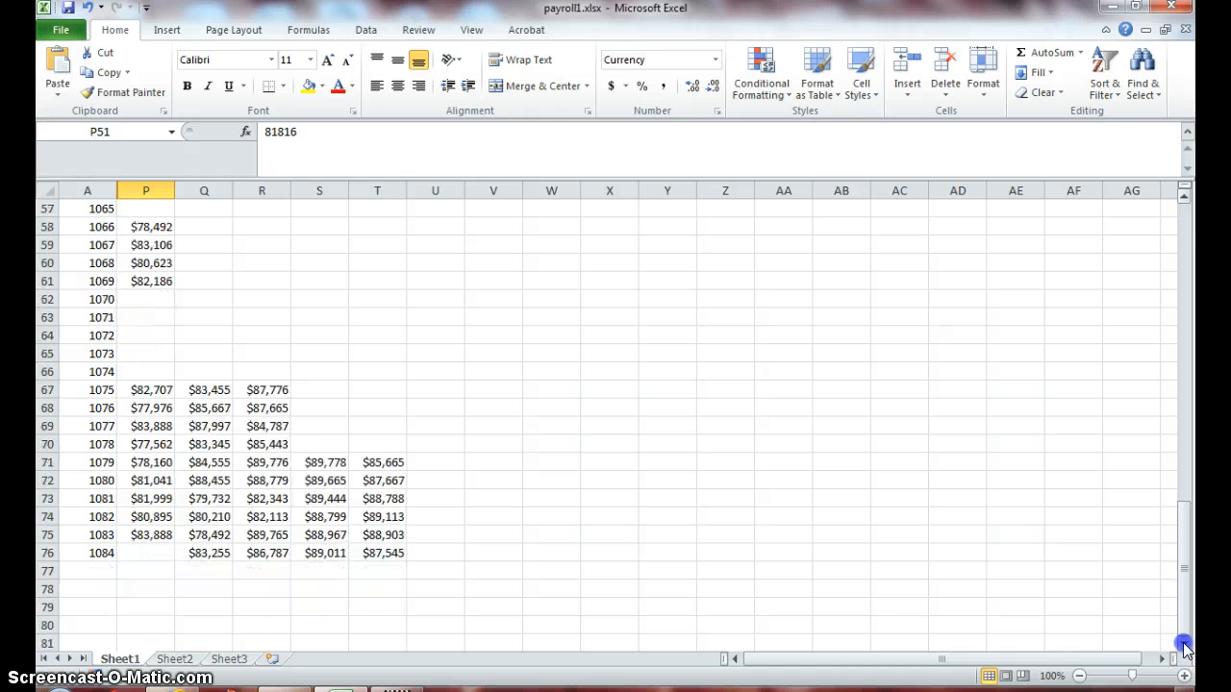
click(1185, 646)
drag(1186, 544, 1192, 223)
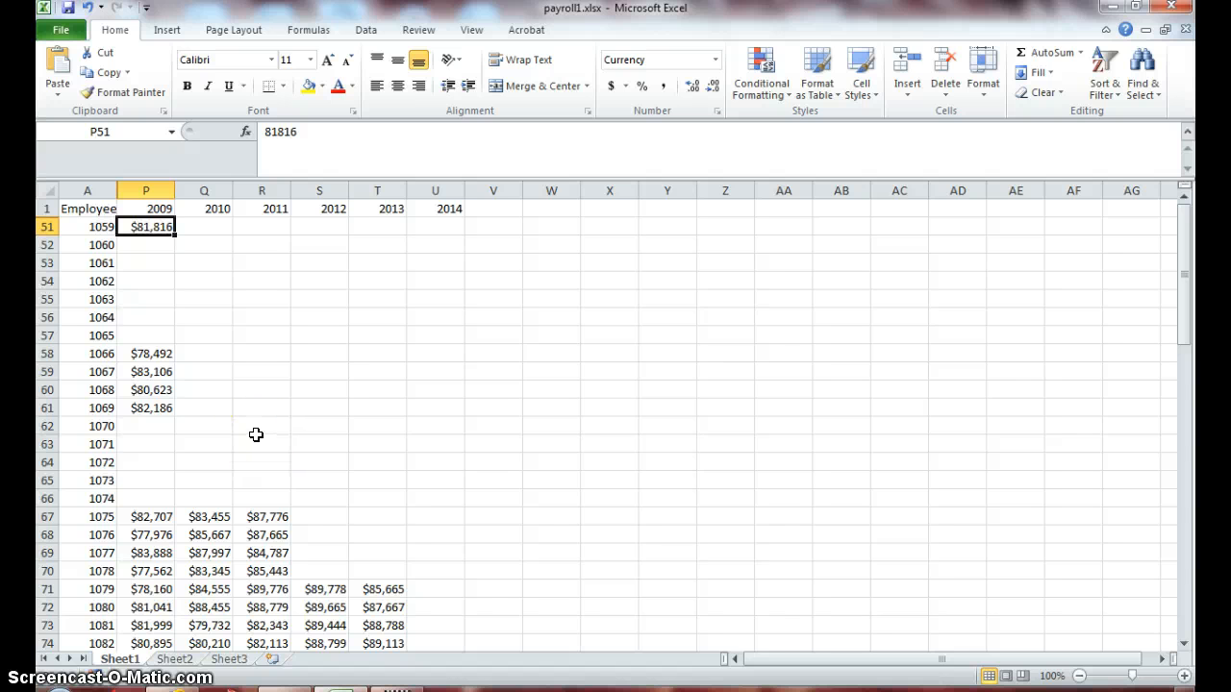
- Unhide the 1995 to 2008 columns between columns A and P
click(88, 188)
drag(109, 188, 126, 192)
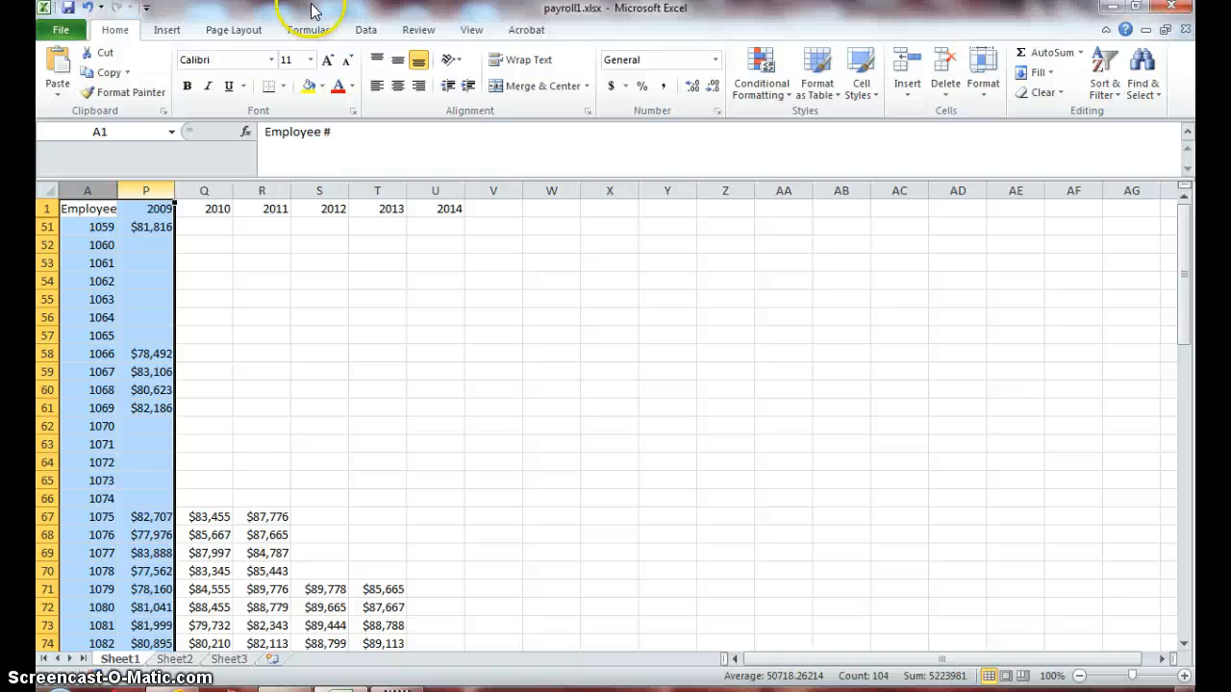
click(983, 102)
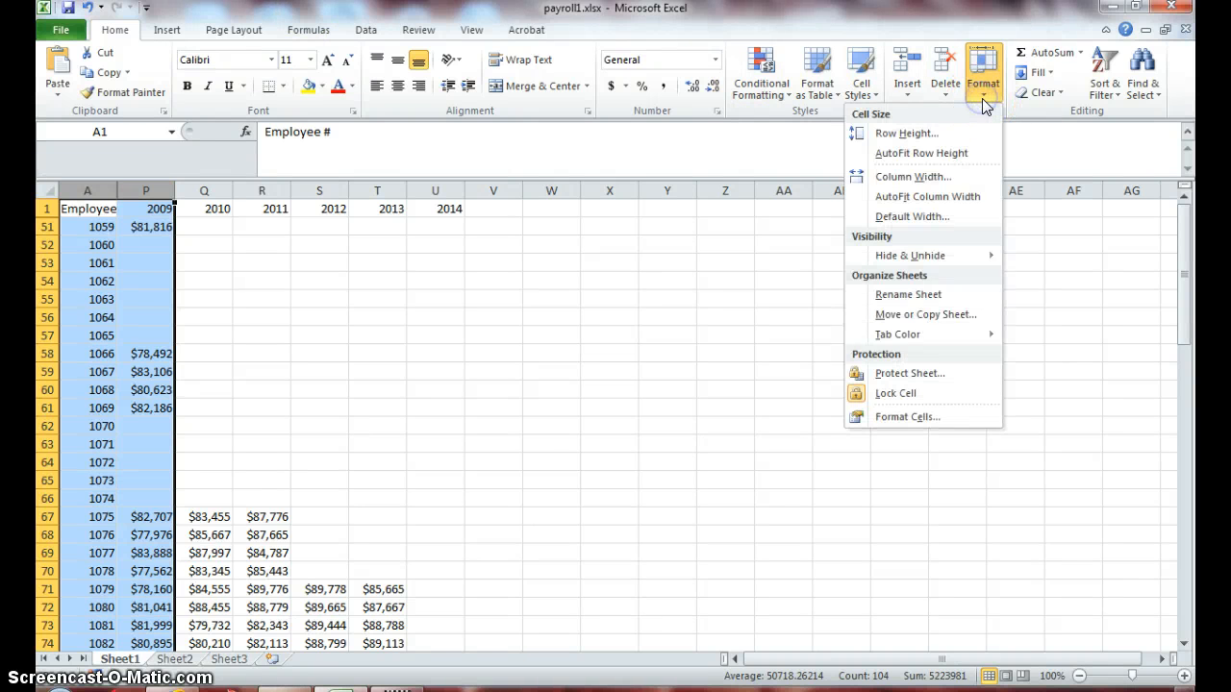
mouse_move(952, 256)
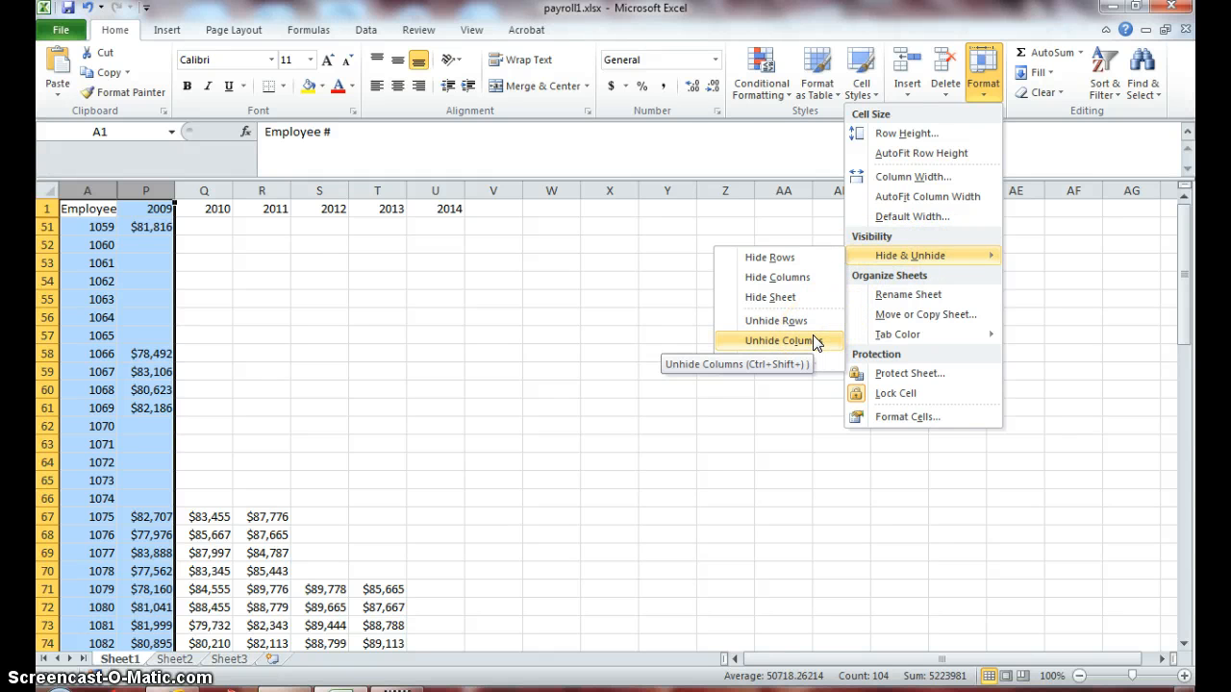
click(779, 341)
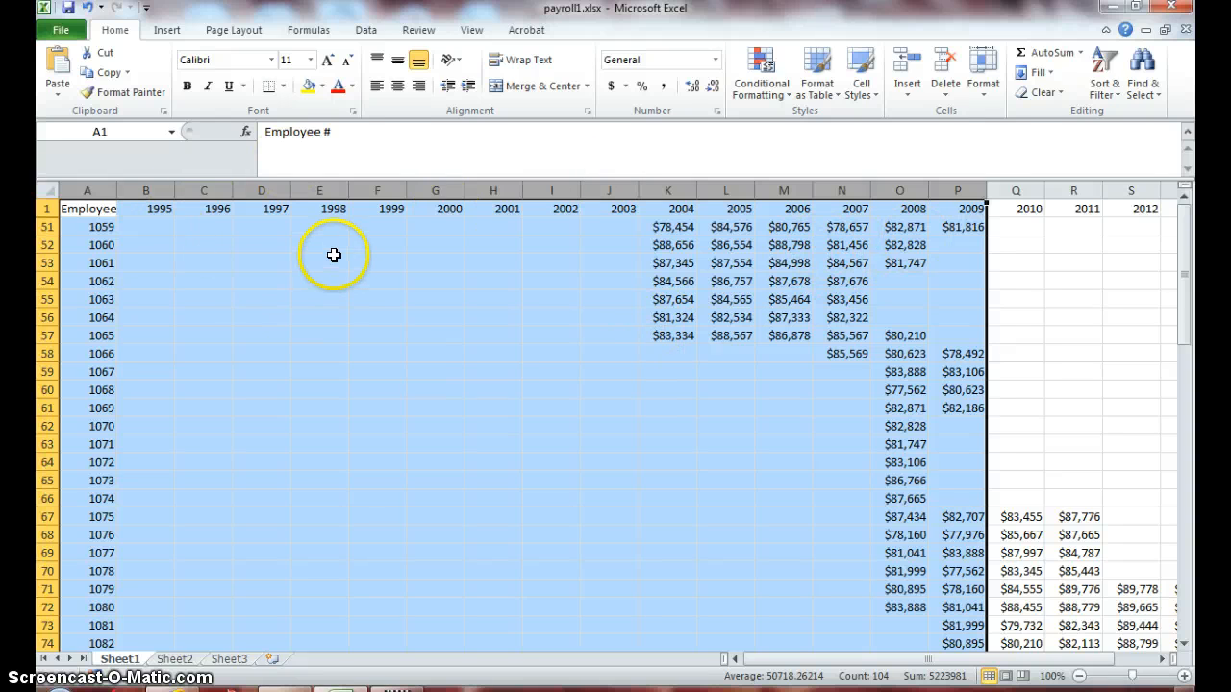
- Unhide the rows between row 1 and row 51
click(42, 209)
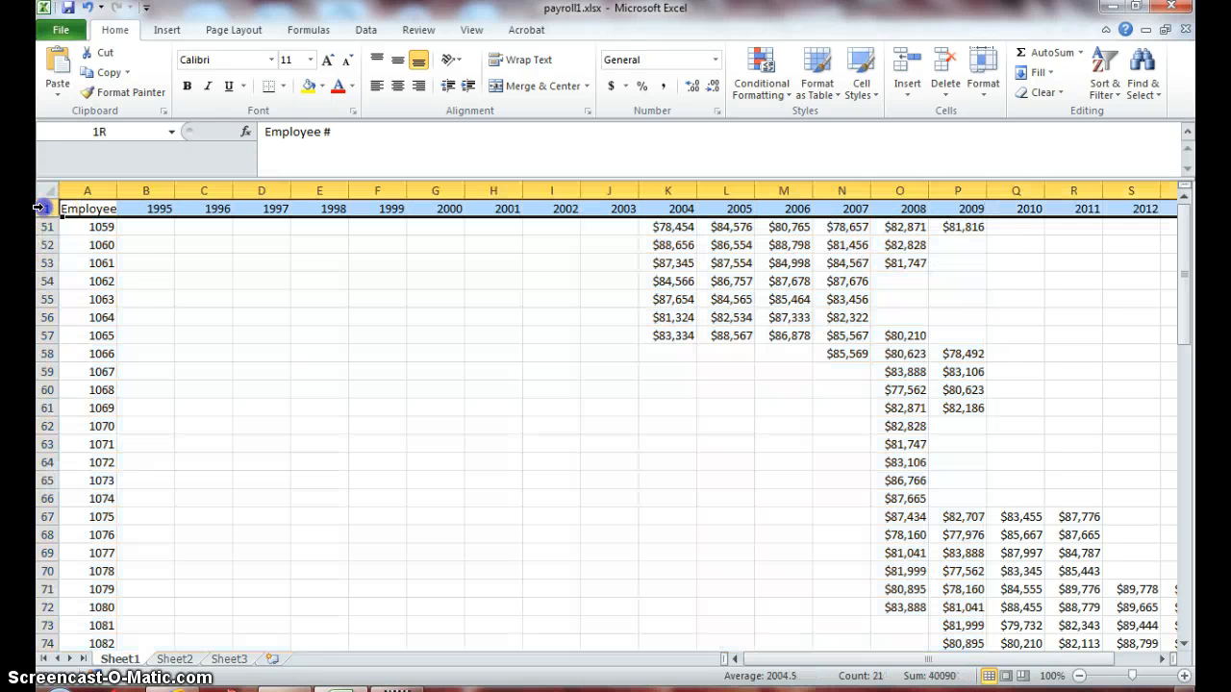
drag(42, 209, 39, 227)
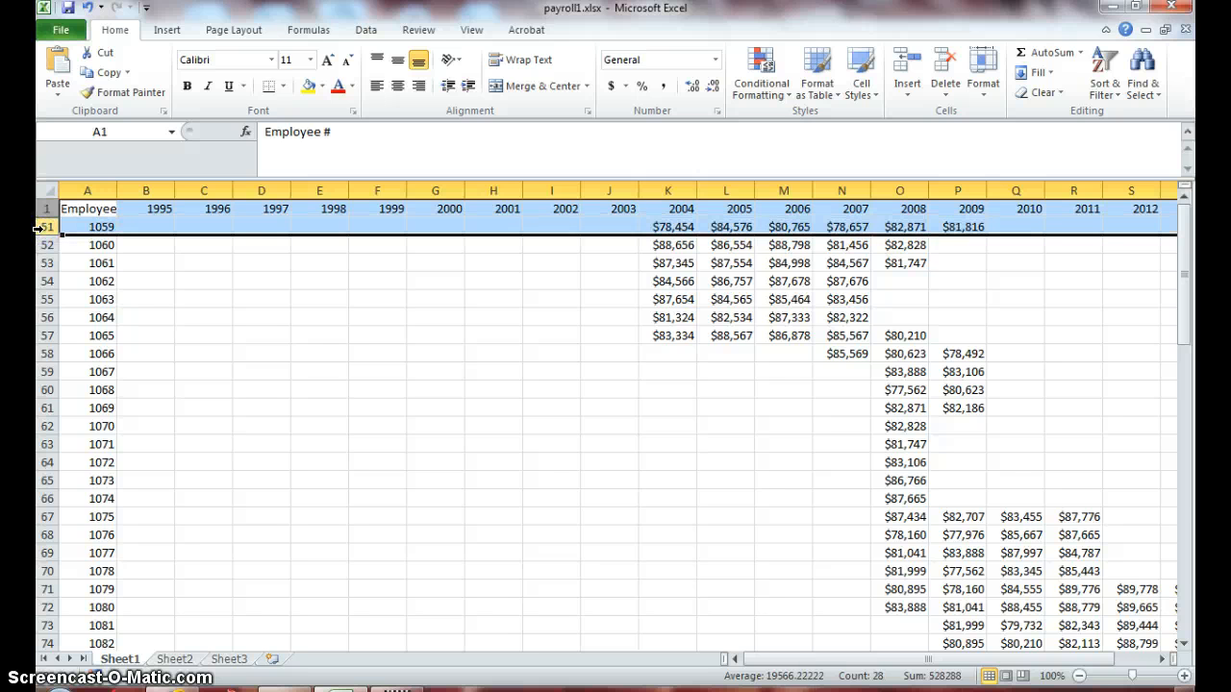
click(983, 94)
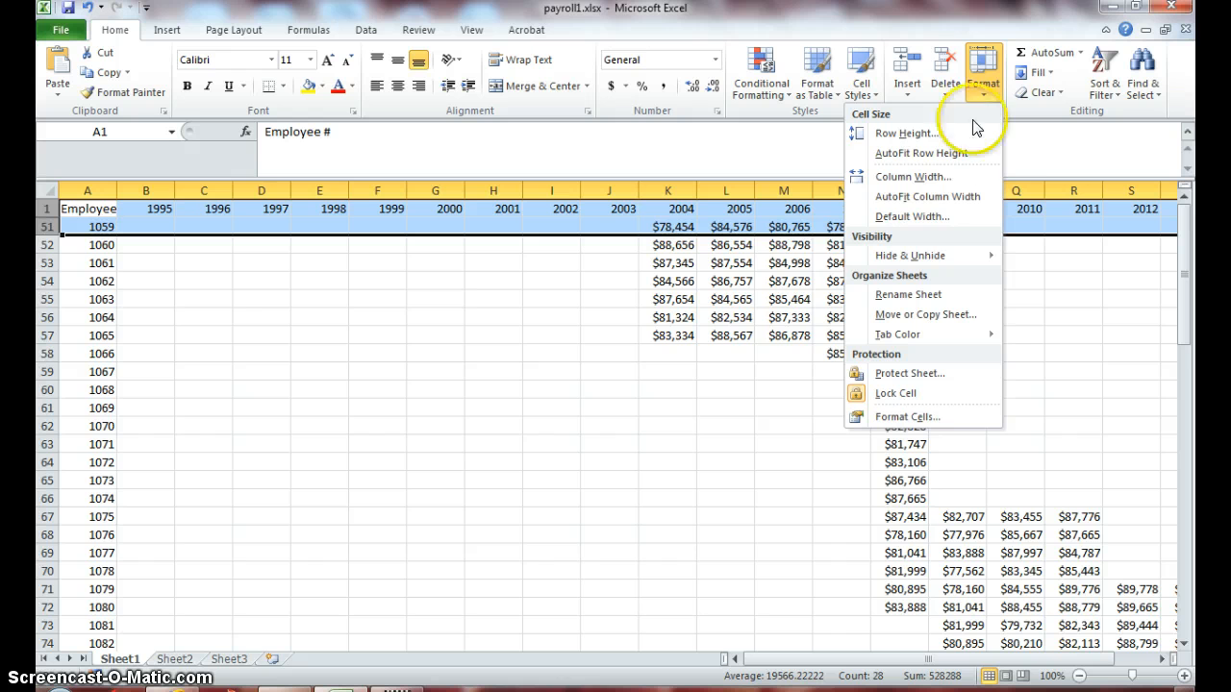
mouse_move(942, 257)
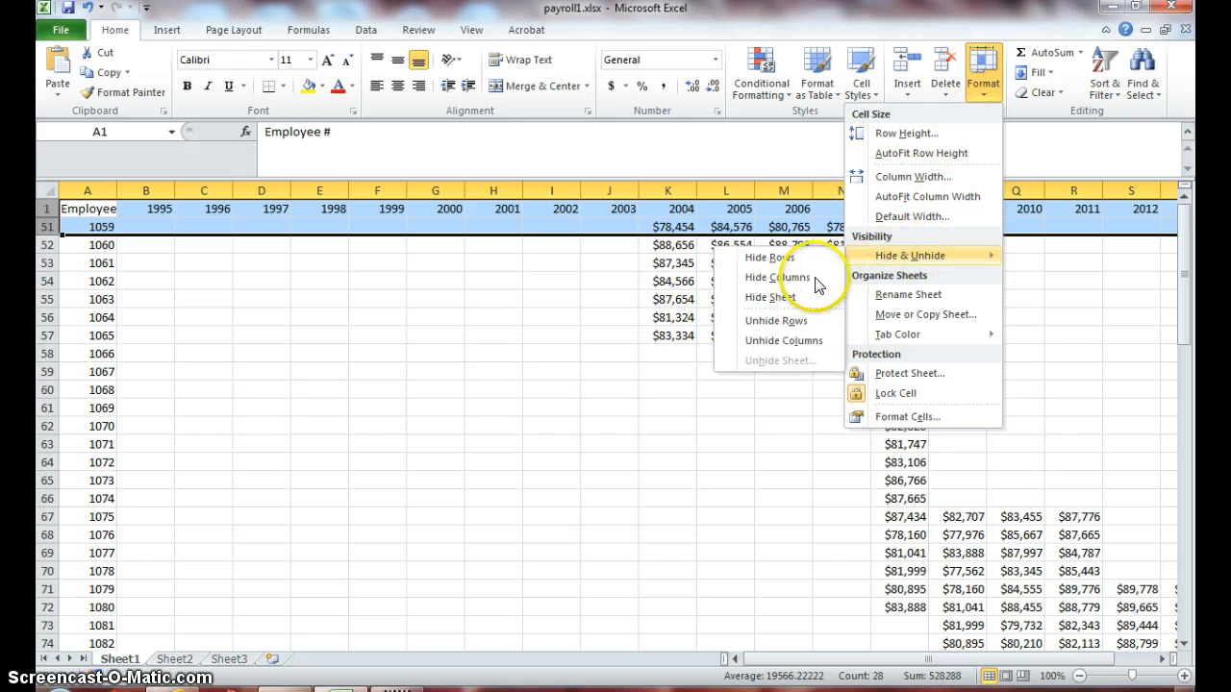
click(791, 322)
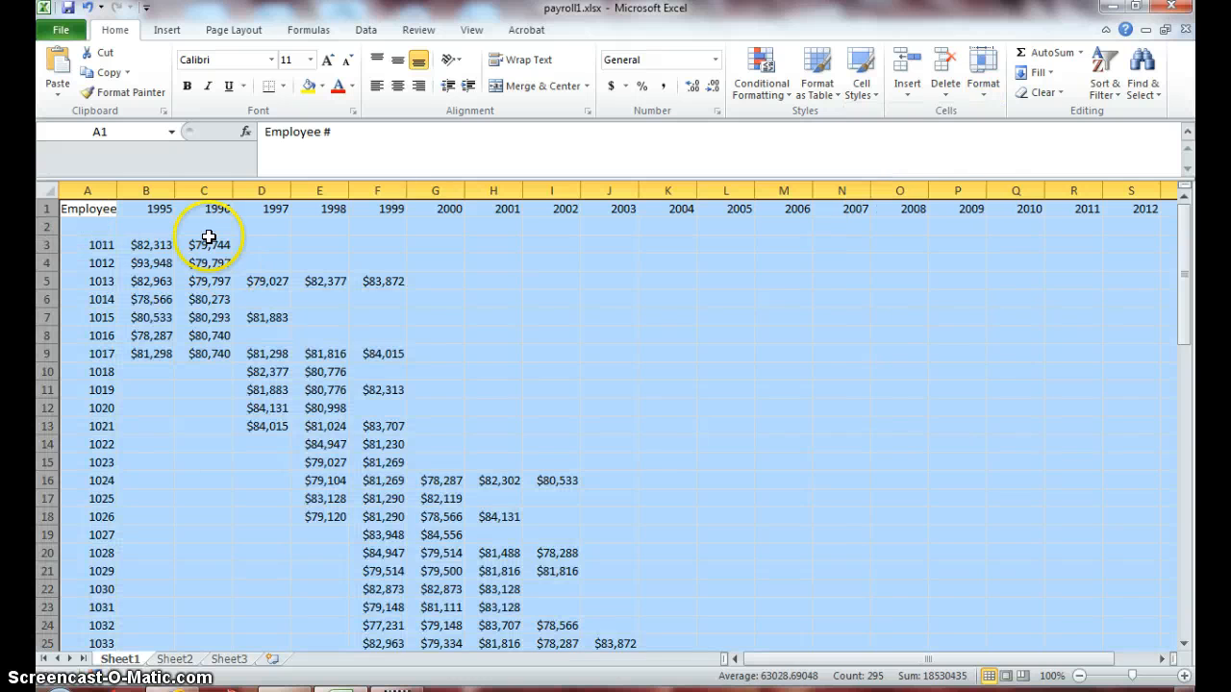
- Check the payroll rows from row 1 downward and the year columns beginning with 1995
click(43, 209)
click(43, 227)
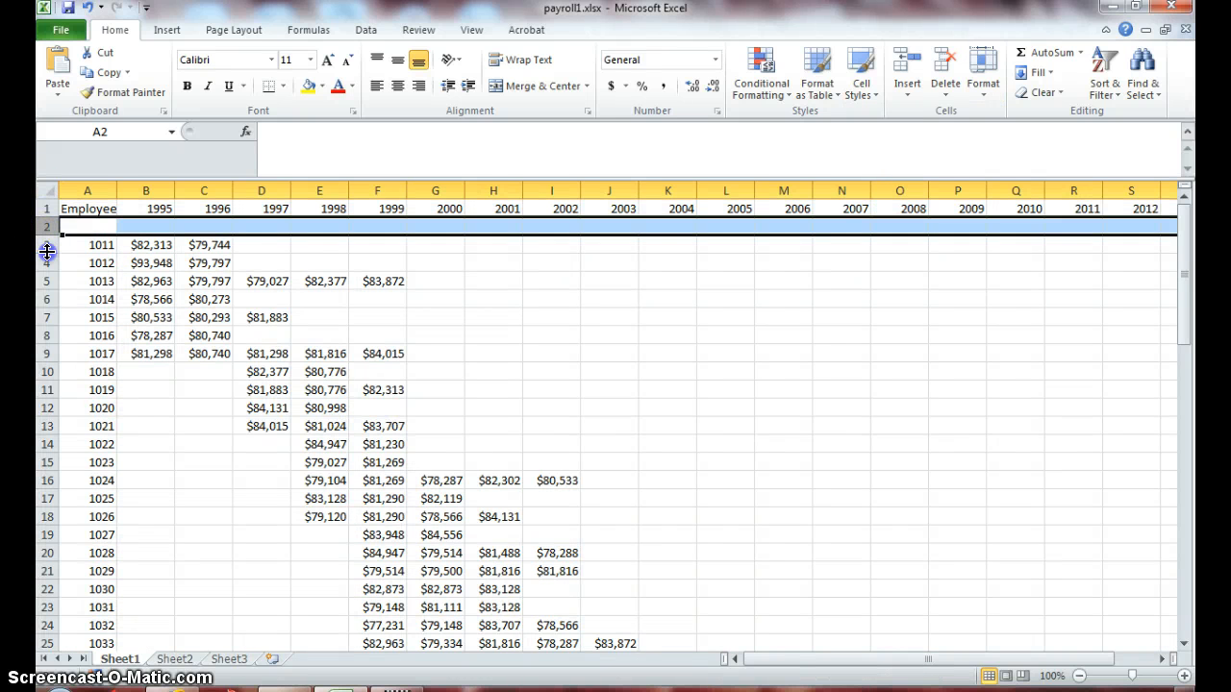
click(43, 266)
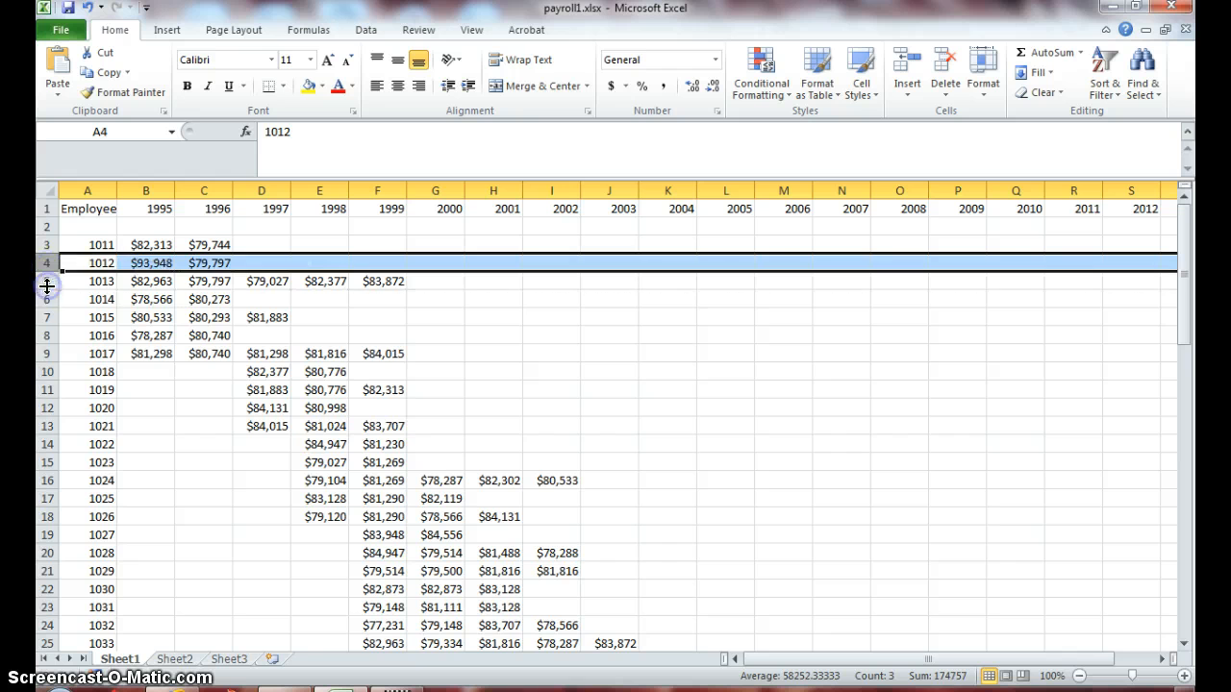
click(267, 297)
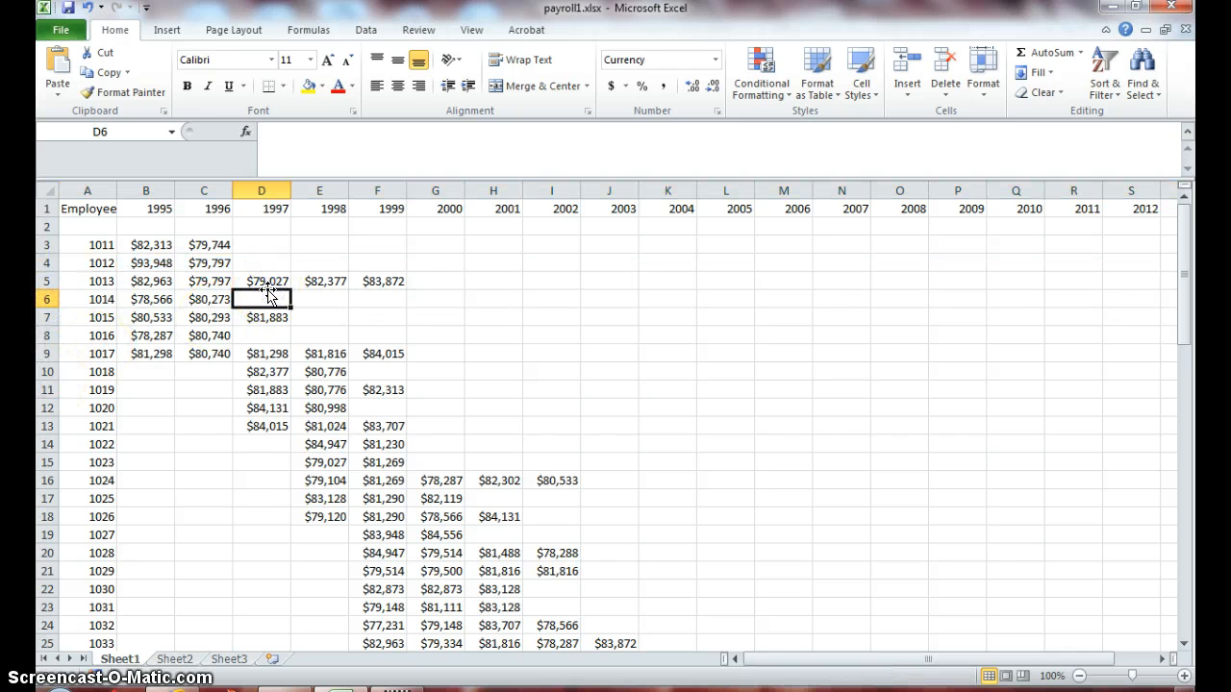
mouse_move(1184, 221)
mouse_down()
mouse_move(1184, 484)
mouse_move(1154, 561)
mouse_move(1214, 577)
mouse_move(1187, 584)
mouse_move(1184, 615)
mouse_move(1170, 208)
mouse_up()
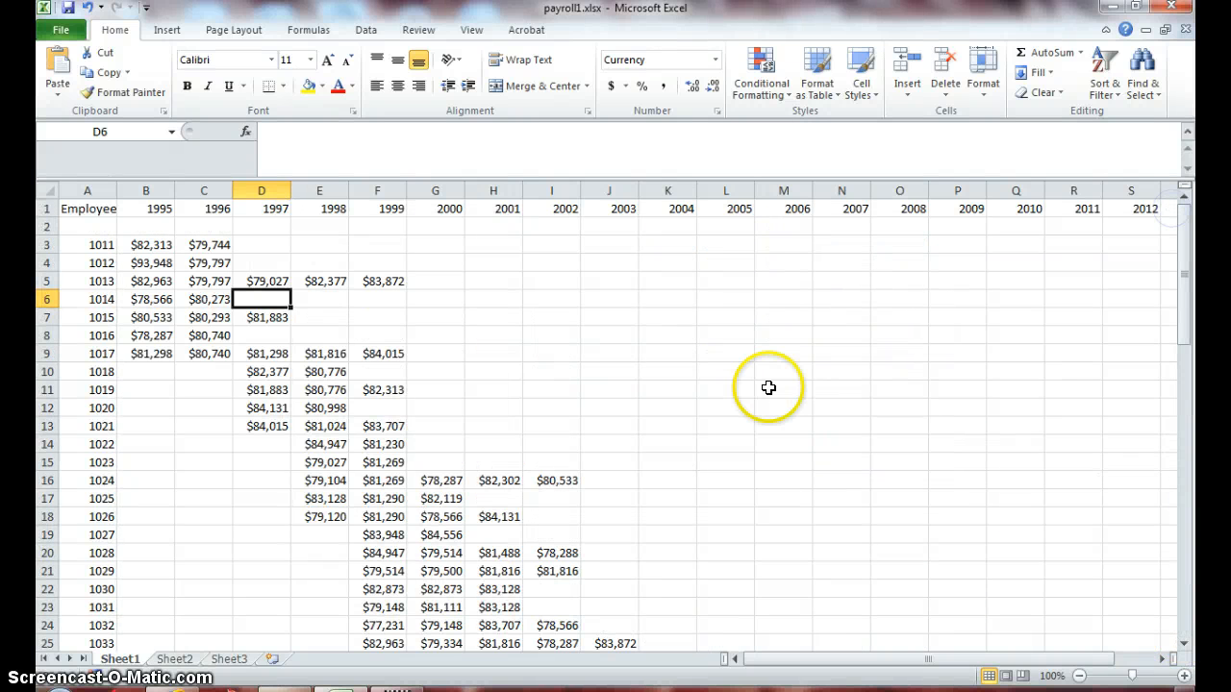
click(270, 499)
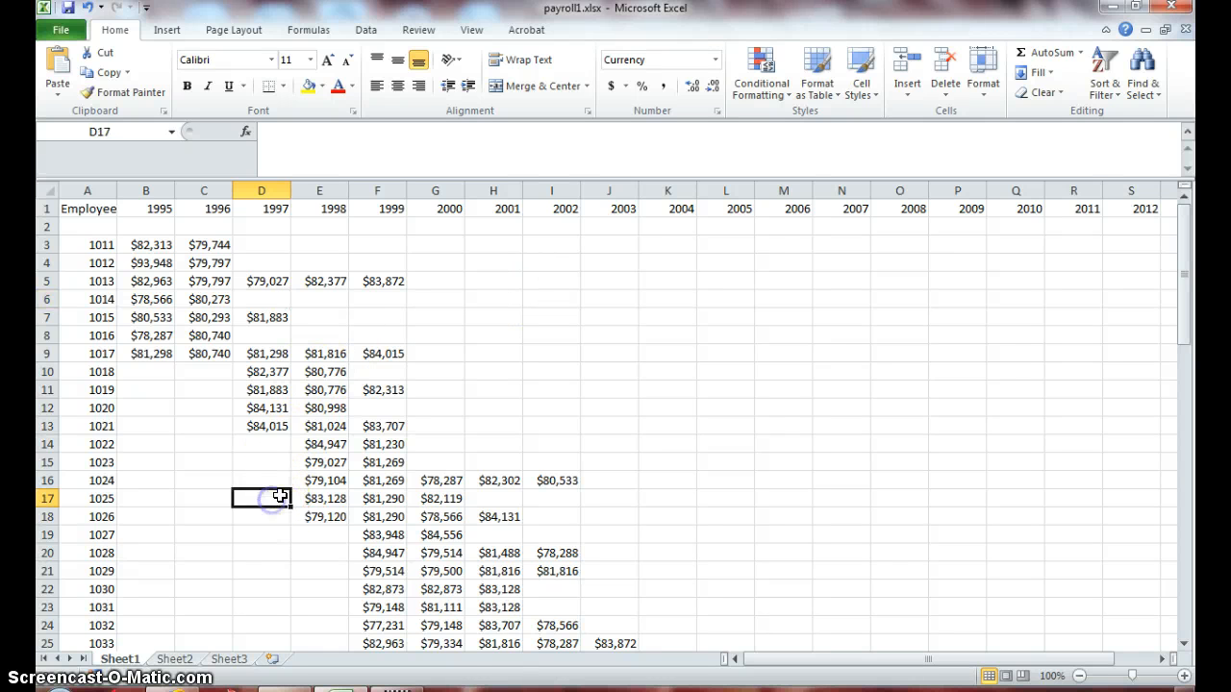
click(488, 642)
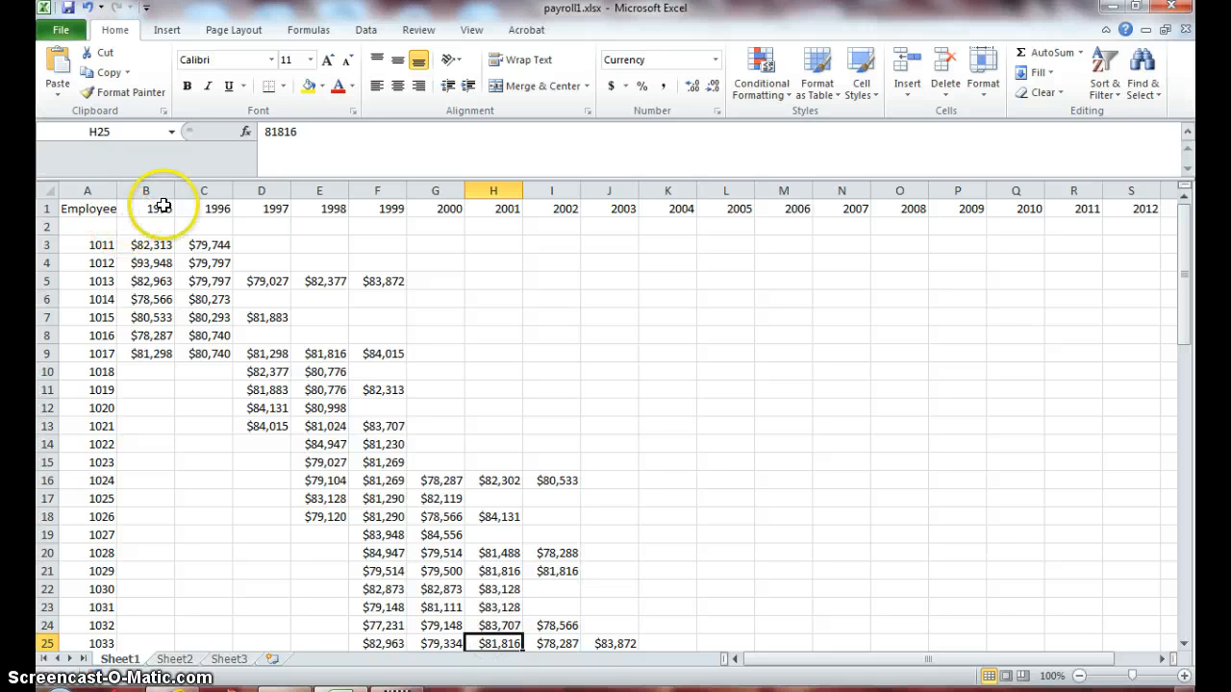
drag(88, 190, 130, 191)
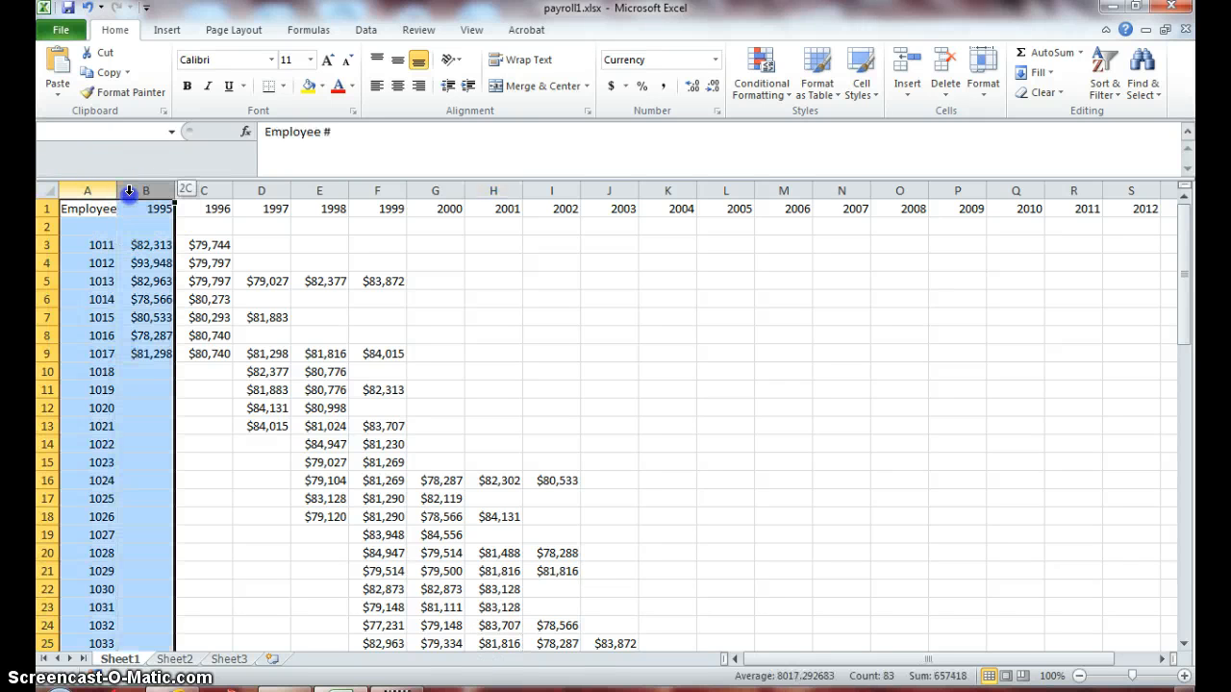
click(262, 317)
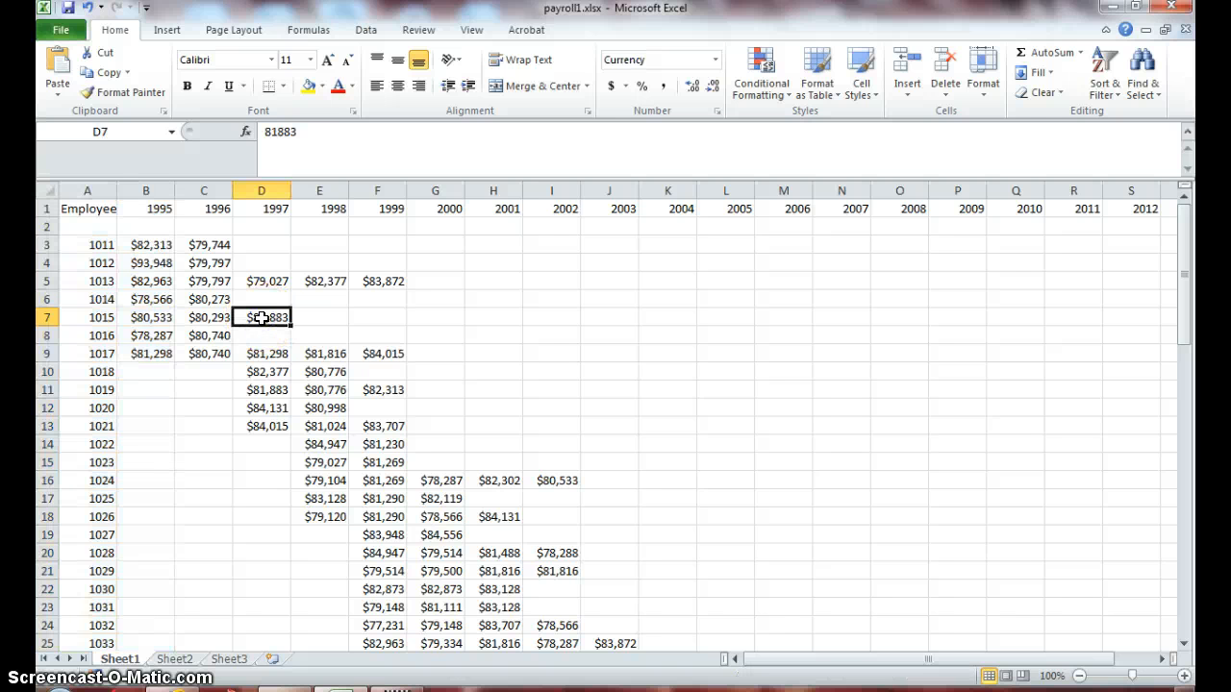
click(979, 88)
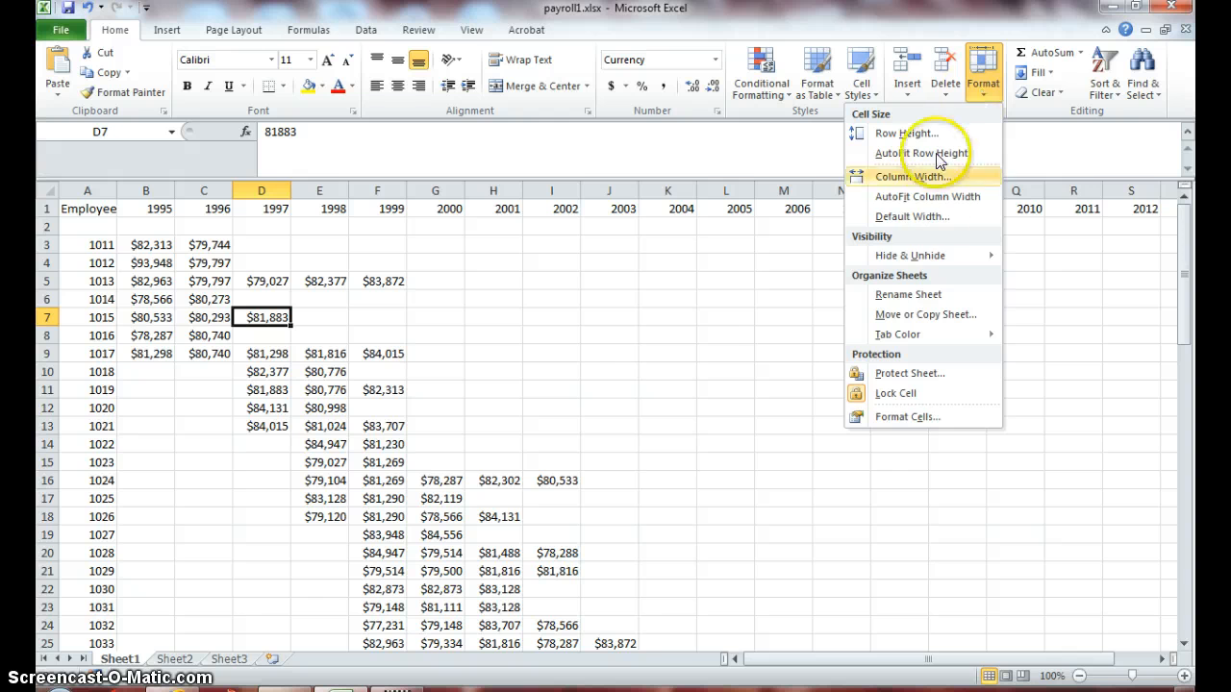
click(909, 256)
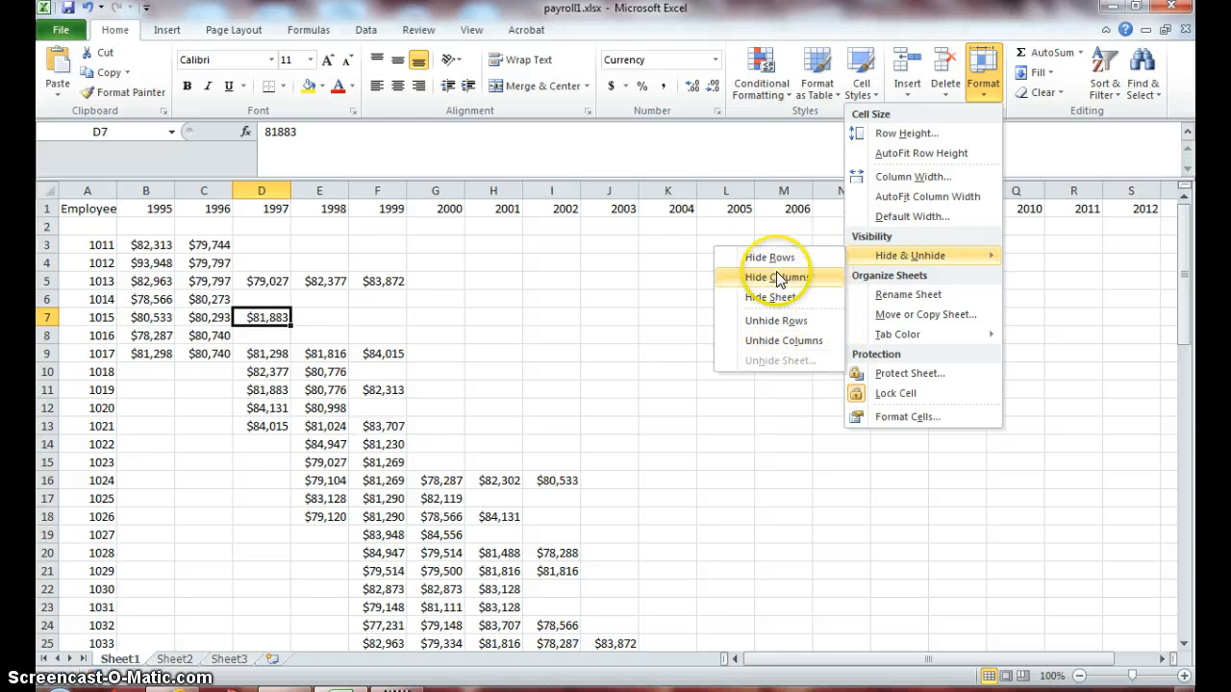
click(640, 278)
click(641, 278)
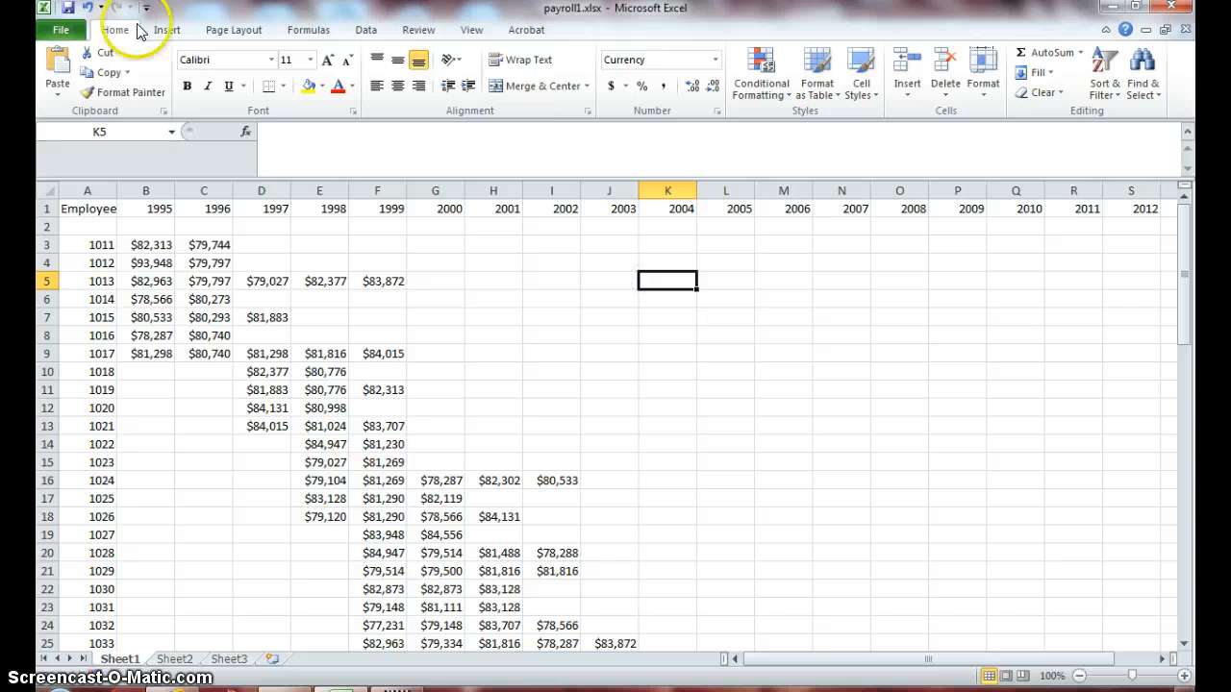
- Save the payroll1 workbook
click(69, 13)
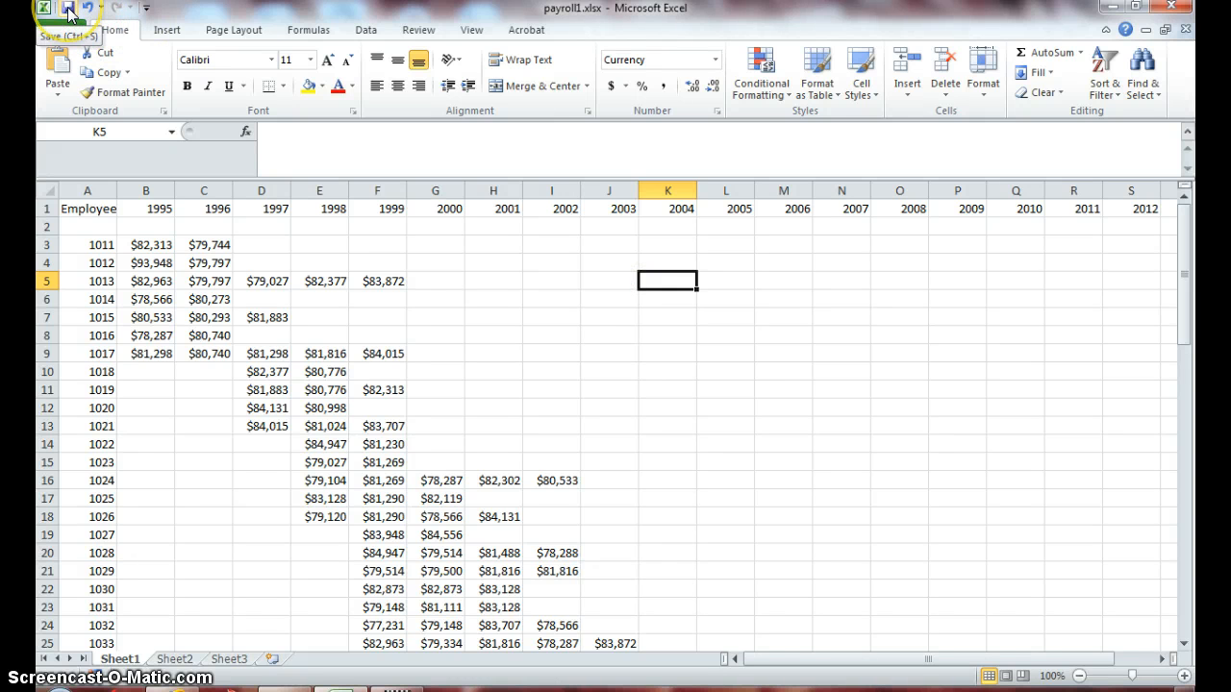